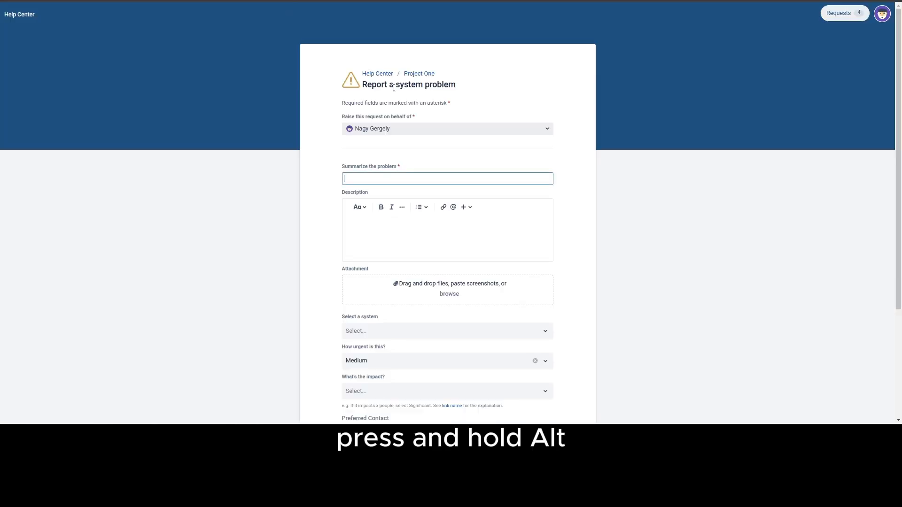
- Reveal the real values of the system problem request fields and examine the one for the Email preferred contact option
scroll(572, 188, down, 3)
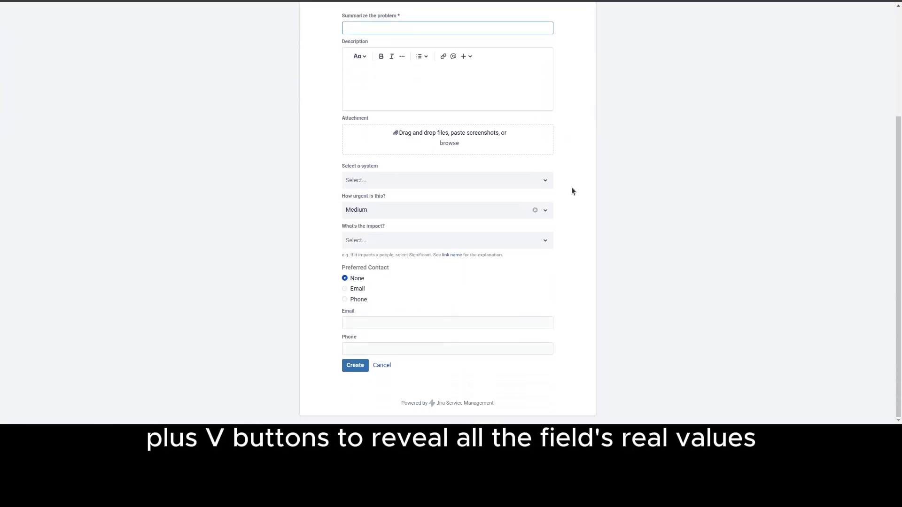
key(alt+v)
scroll(571, 187, down, 2)
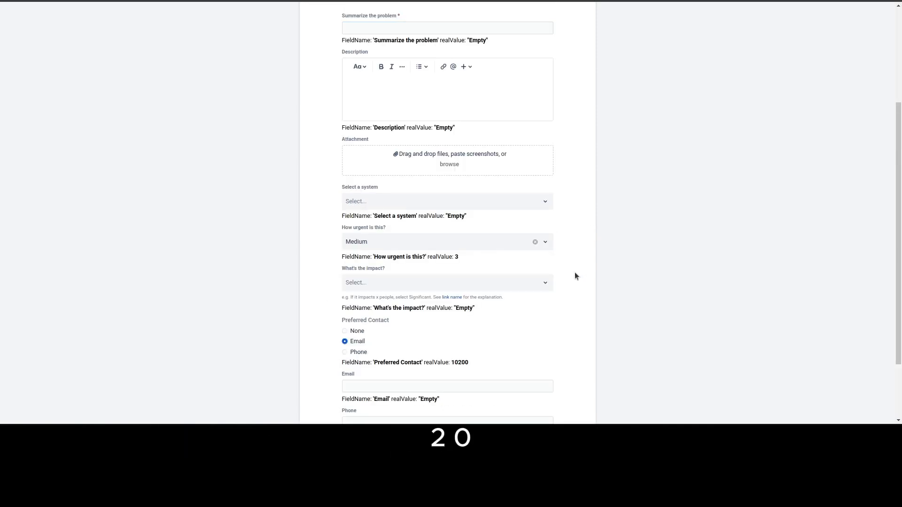
scroll(575, 273, down, 2)
double_click(460, 278)
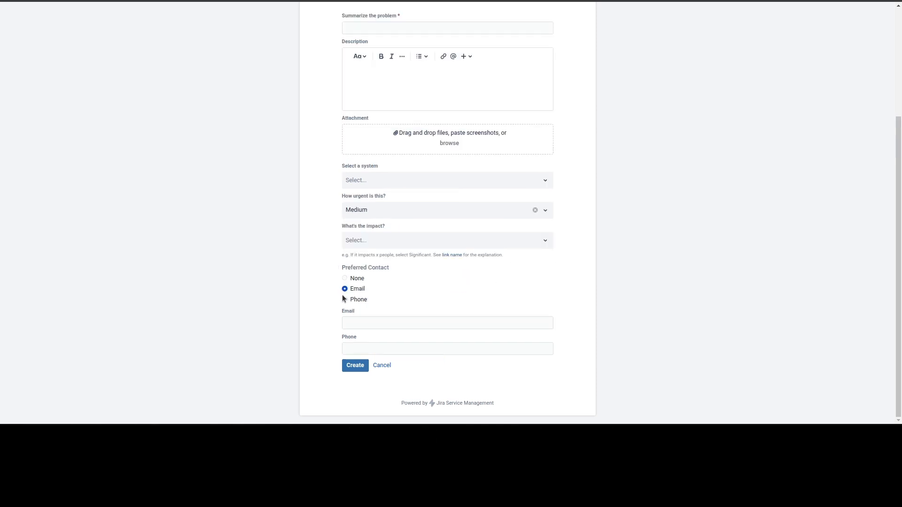
- Select Phone as the preferred contact and examine that option's real value
click(345, 299)
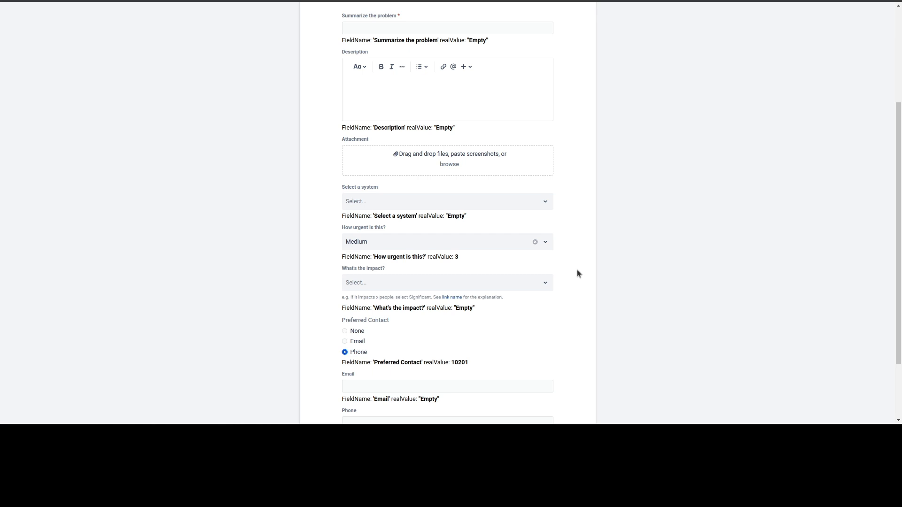
scroll(577, 269, down, 2)
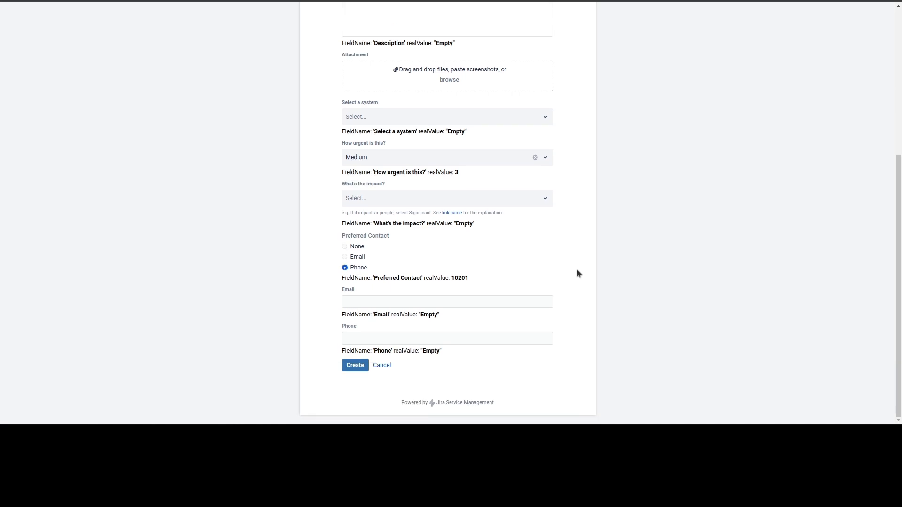
double_click(460, 278)
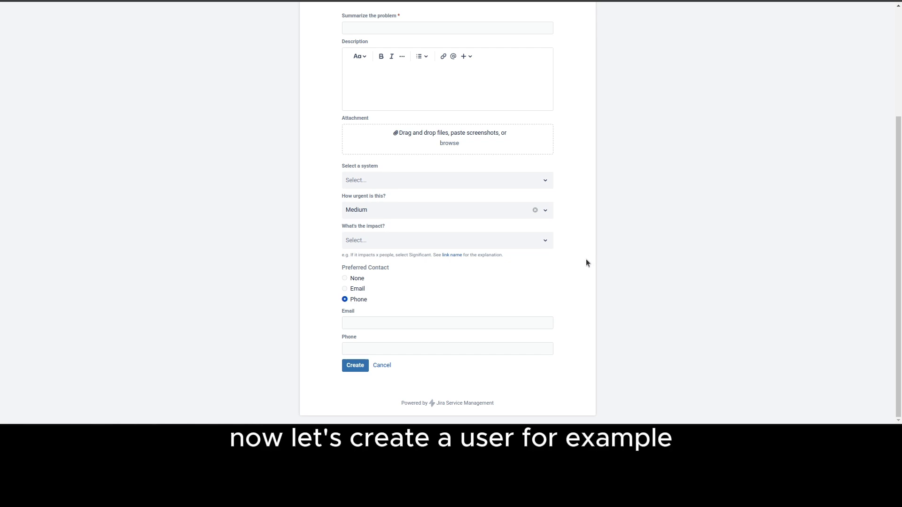
scroll(586, 259, up, 3)
scroll(540, 280, down, 3)
scroll(369, 191, up, 3)
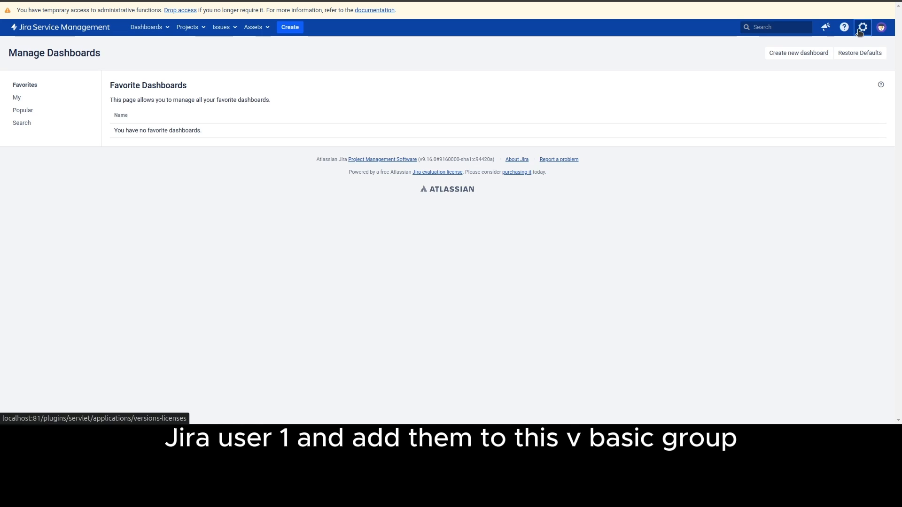
- Start a new user in Jira user management, filling in the saved e-mail address and the full name User1
click(859, 31)
click(839, 107)
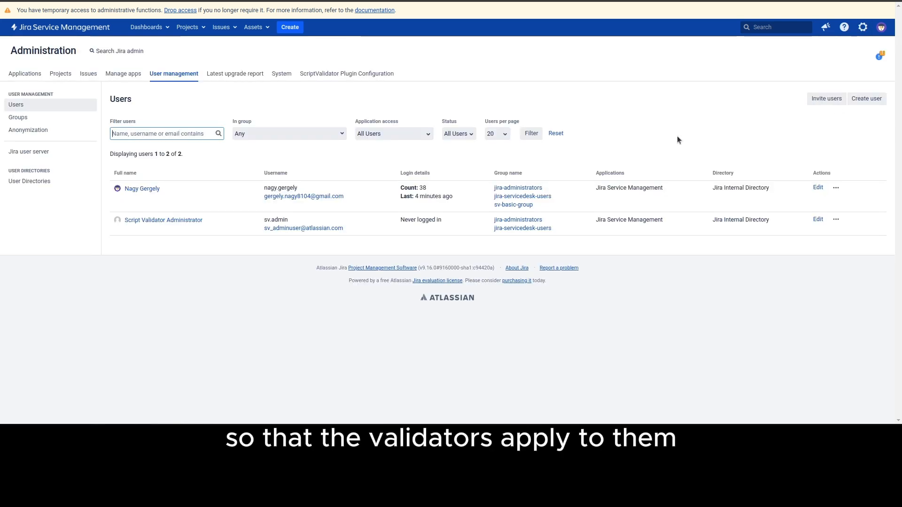
click(867, 98)
click(469, 83)
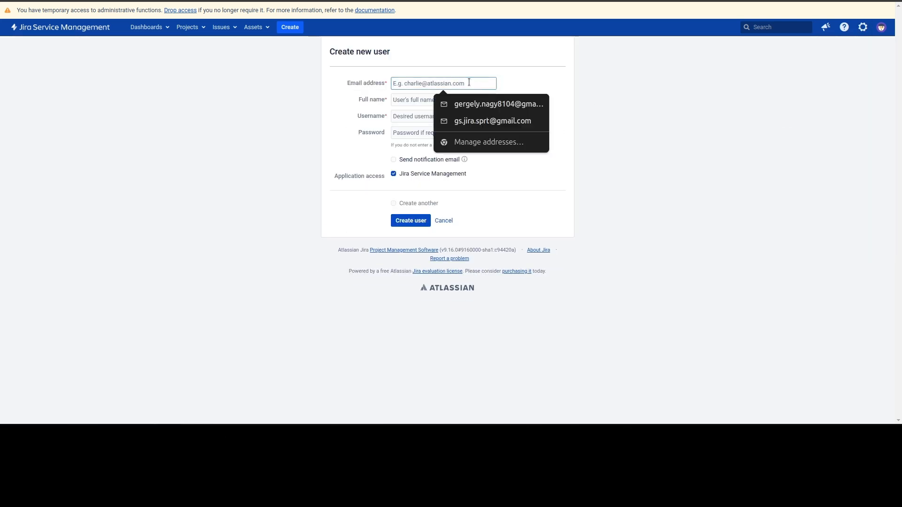
click(477, 103)
click(466, 100)
text(u)
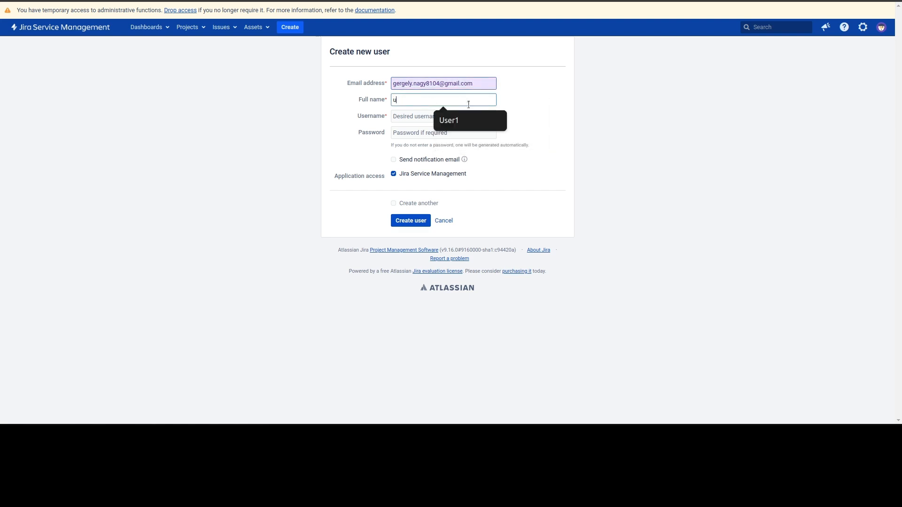
click(473, 121)
- Set the username to jira_user_1, enter the account password and create the user
click(466, 116)
text(jira_user_1)
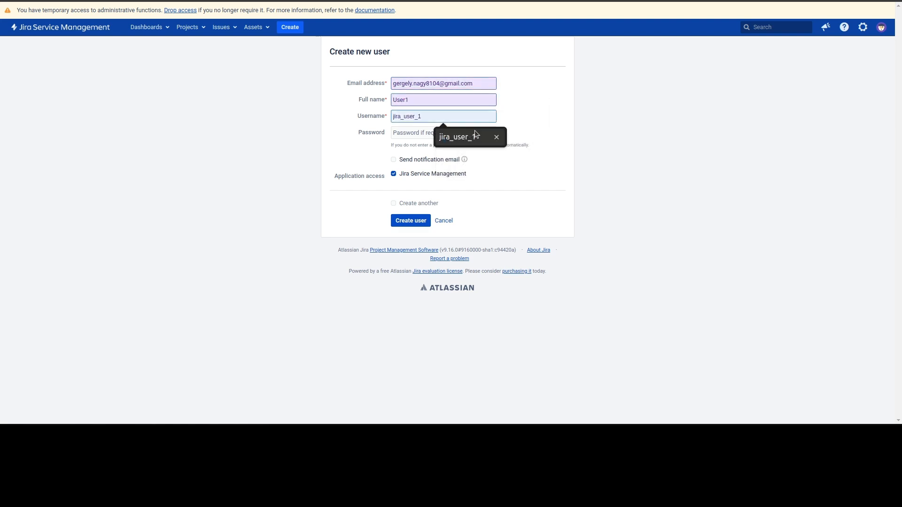
click(475, 134)
click(472, 132)
text(••••)
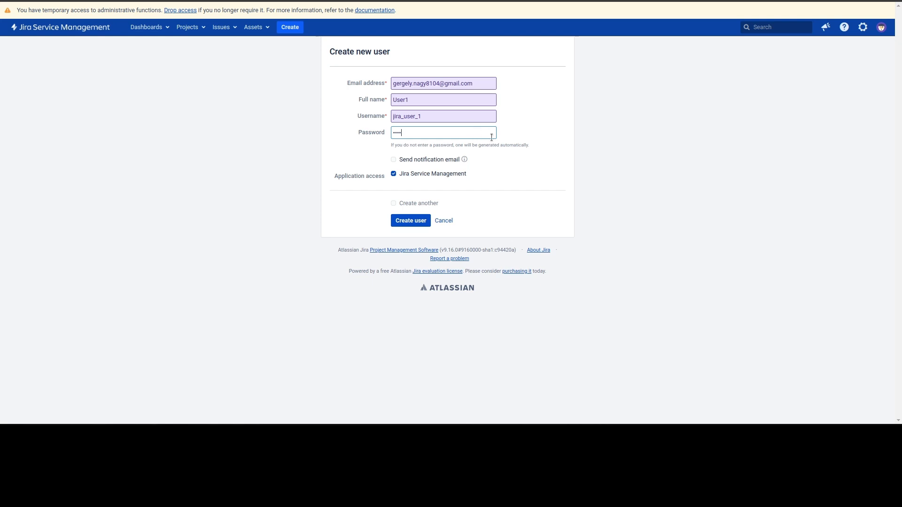
click(419, 219)
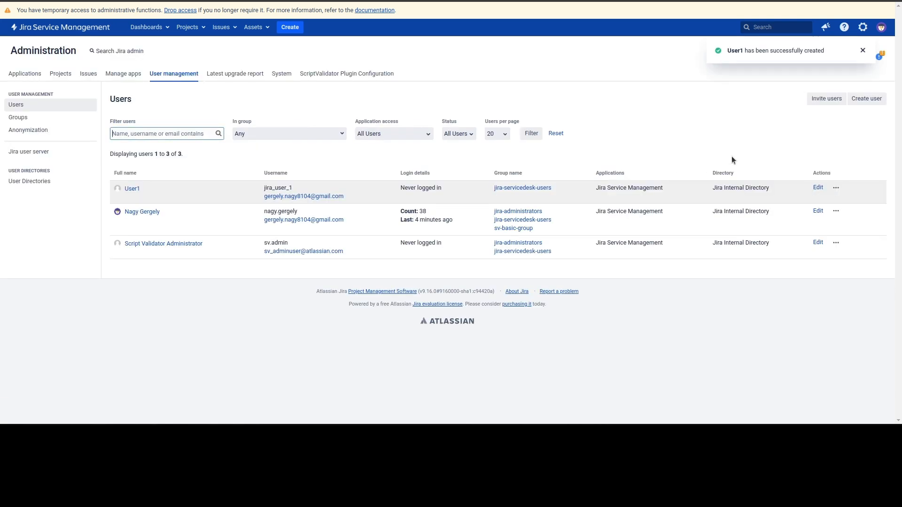
- Add User1 to the sv-basic-group user group
click(863, 50)
click(835, 188)
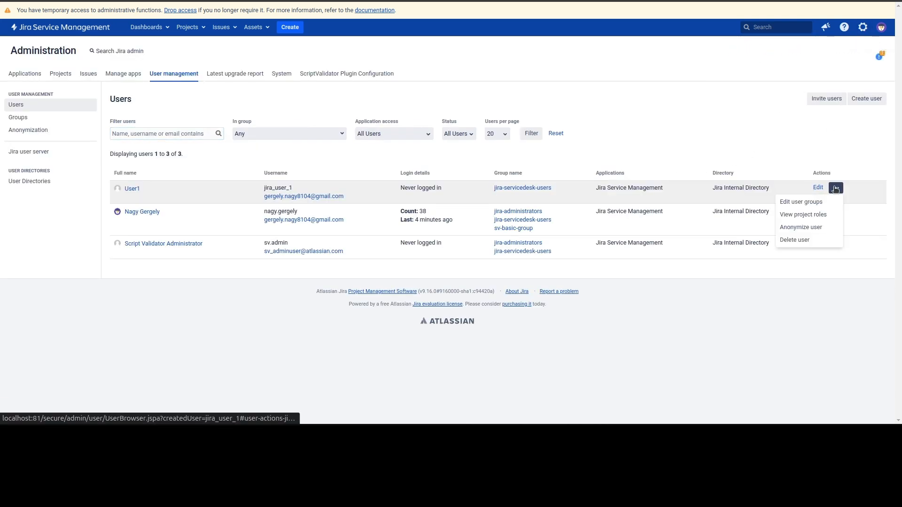
click(818, 203)
text(s)
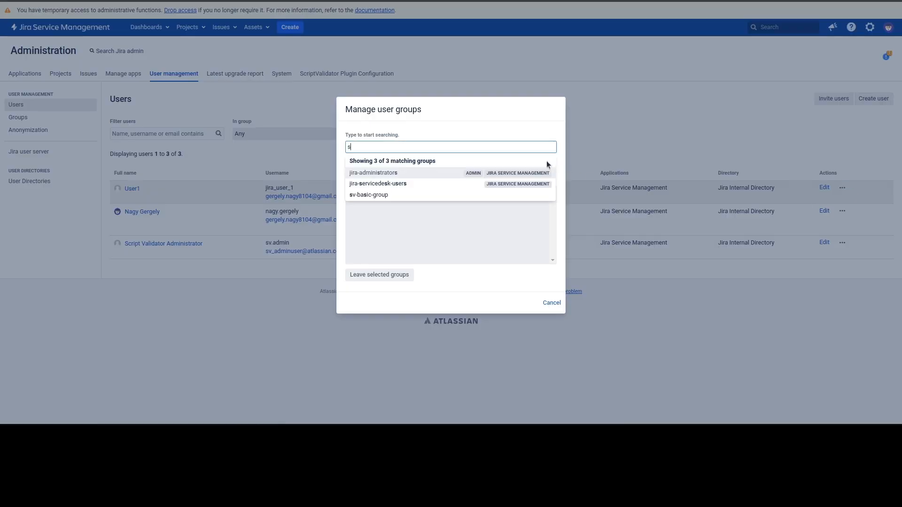
text(v)
click(517, 173)
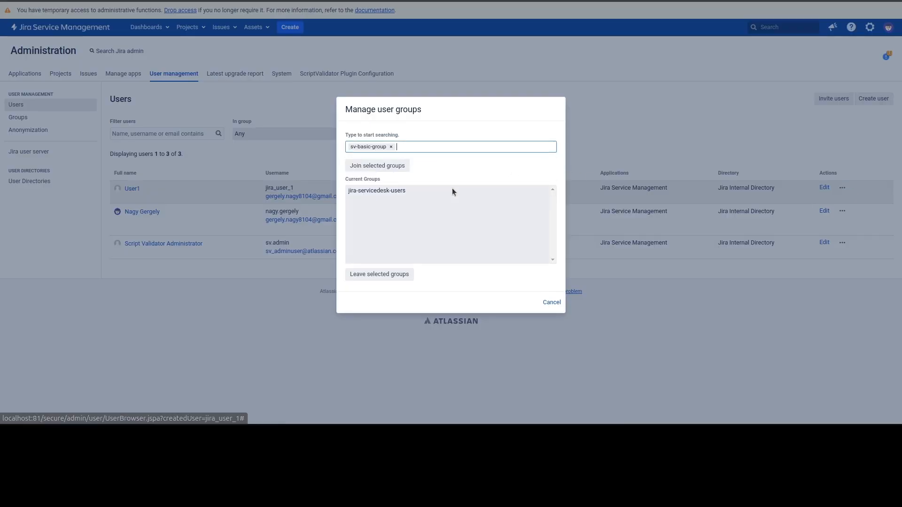
click(393, 168)
- Open the ScriptValidator Plugin Configuration and start a new validator
click(864, 27)
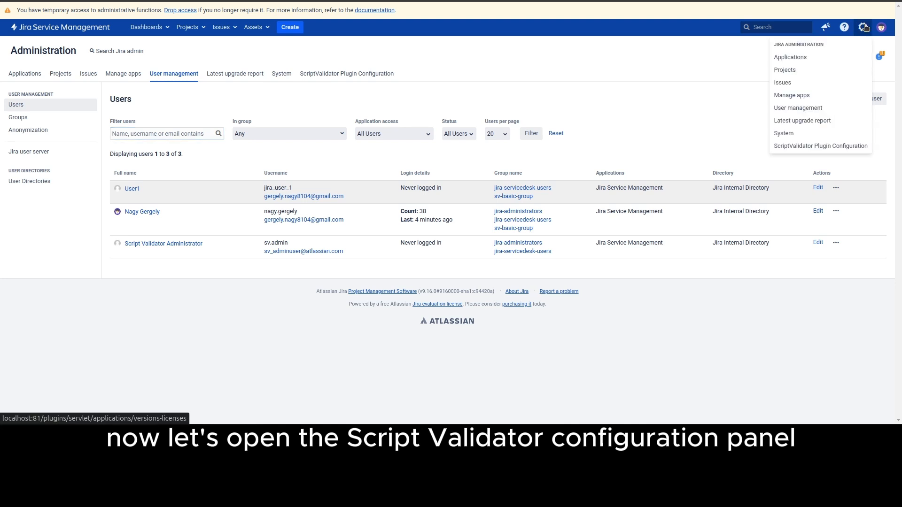
click(832, 152)
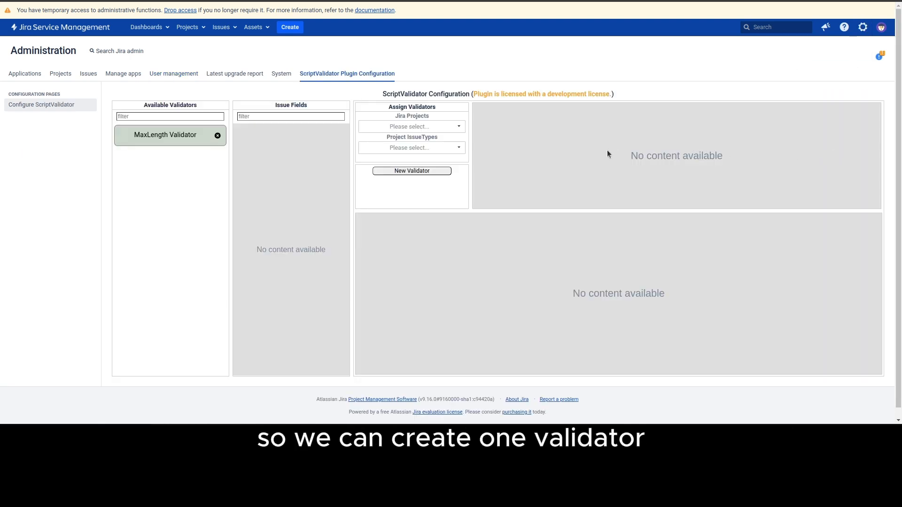
click(428, 172)
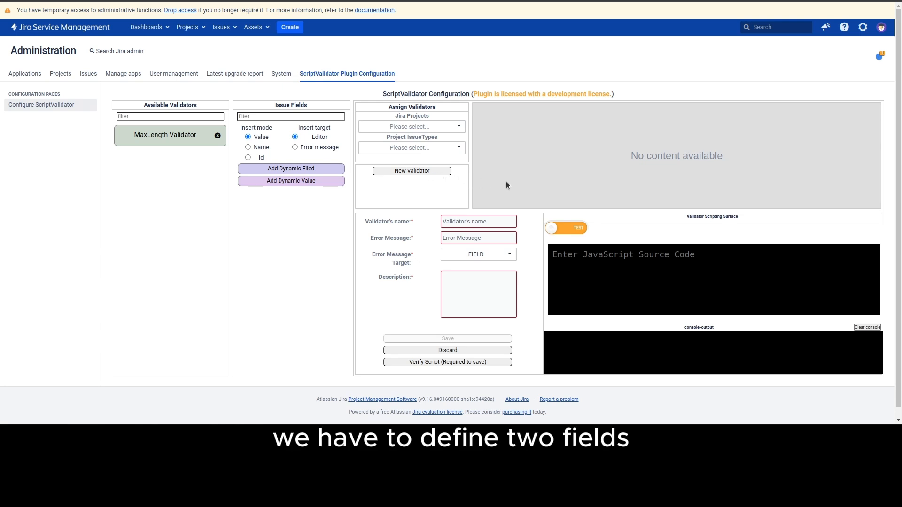
- Begin the validator script with an if block comparing a new dynamic field's value to a new dynamic value using ==
click(602, 252)
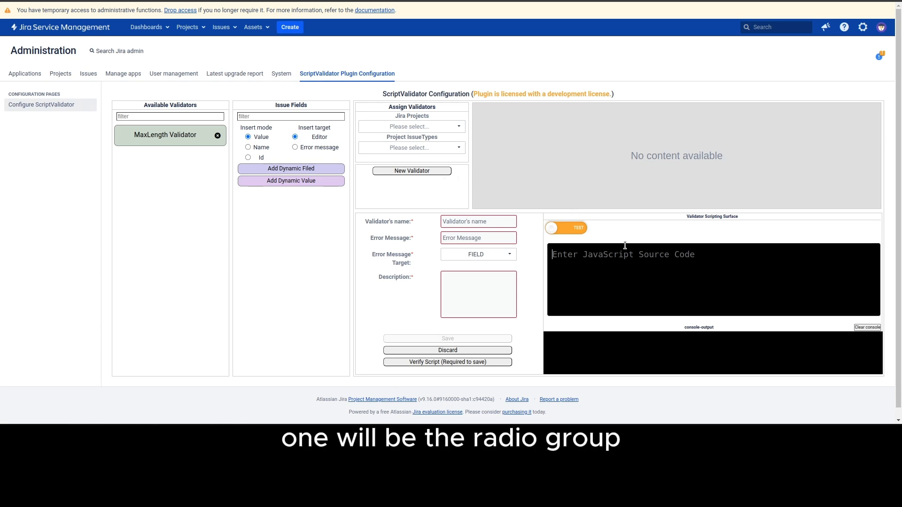
text(if ()
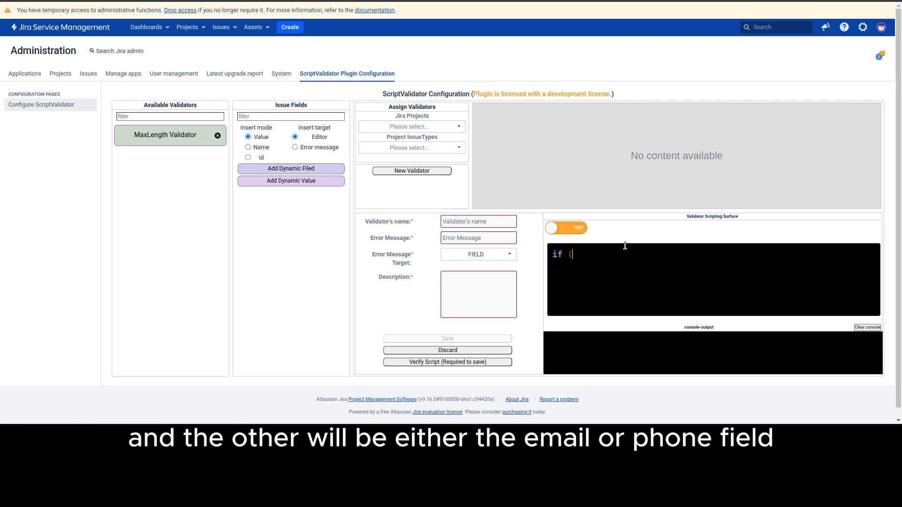
click(313, 169)
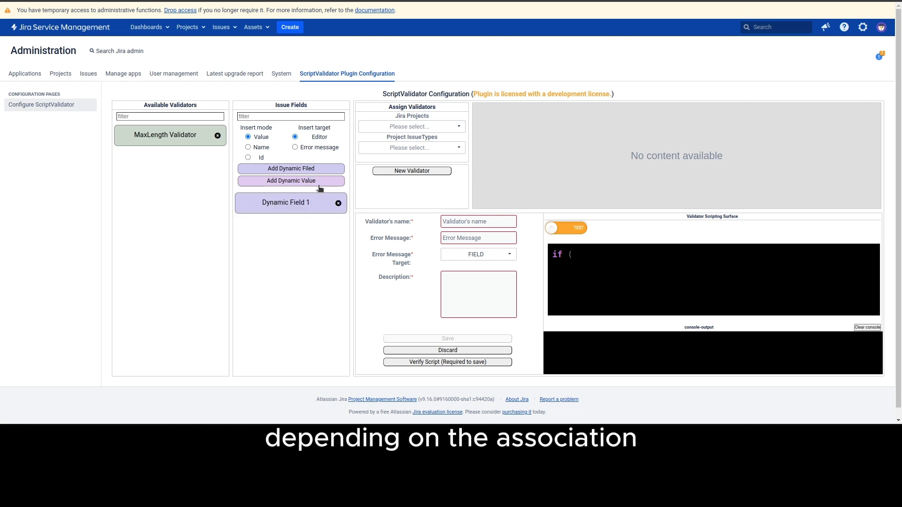
text(==)
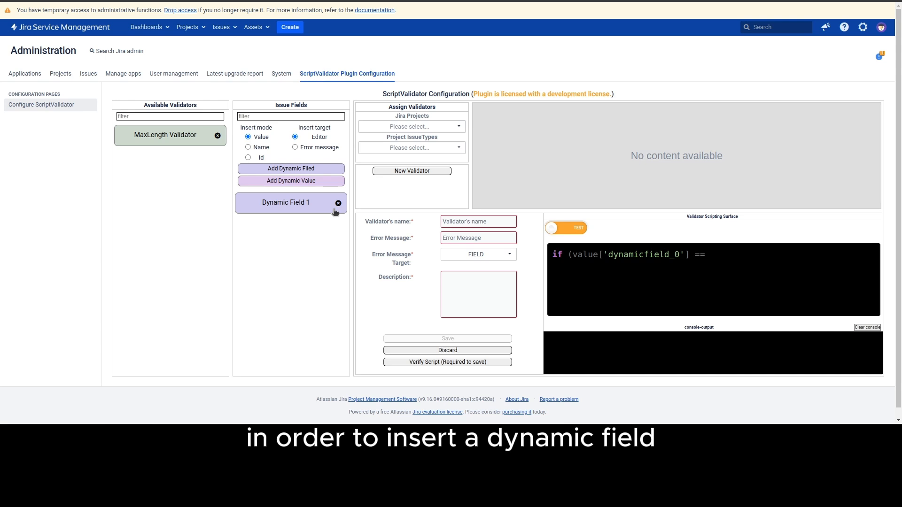
click(315, 181)
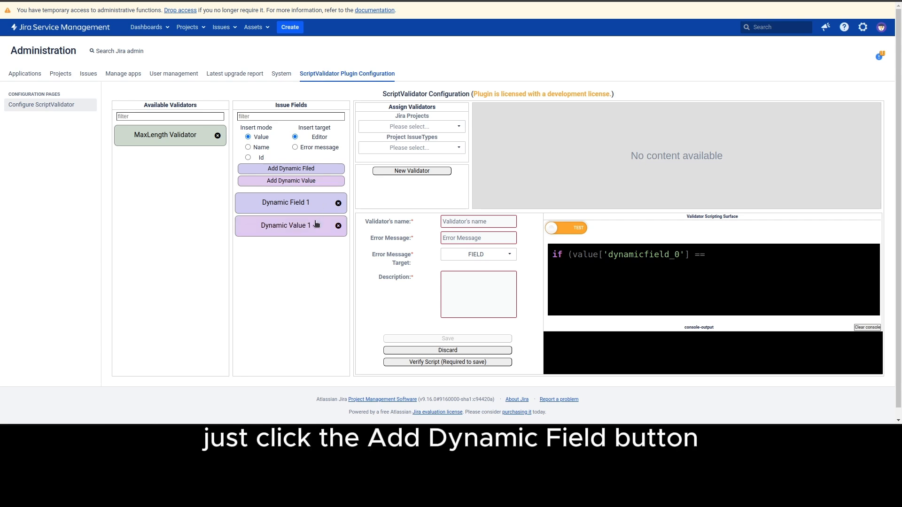
text() )
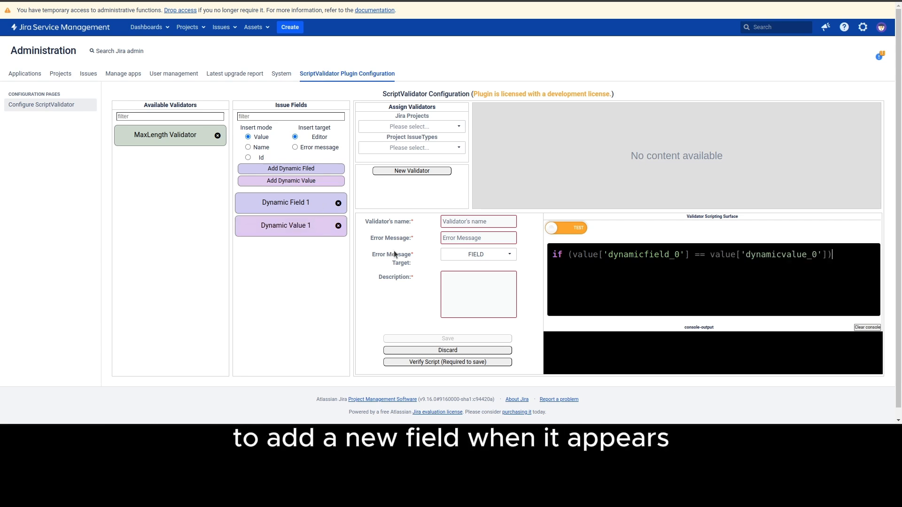
text({)
- Inside the if block, add a second dynamic field and return whether its value's length is !==0
key(Return)
text(return)
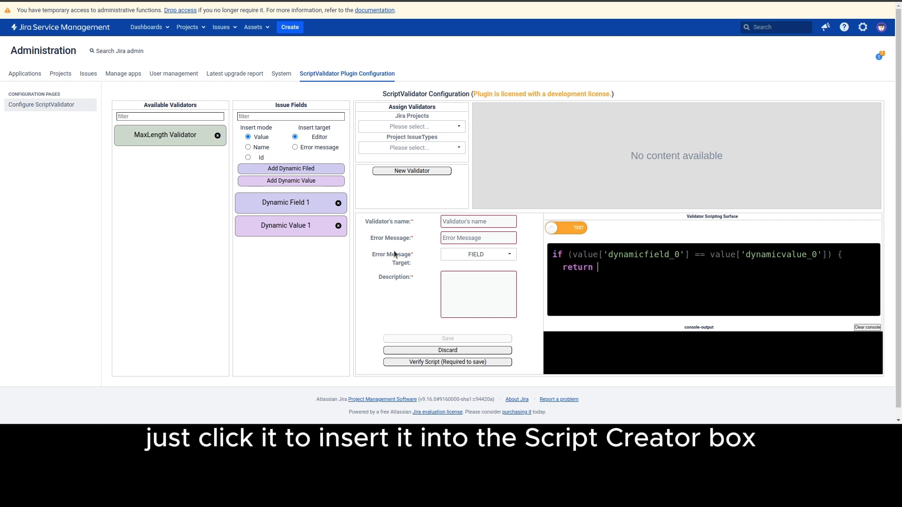
click(310, 169)
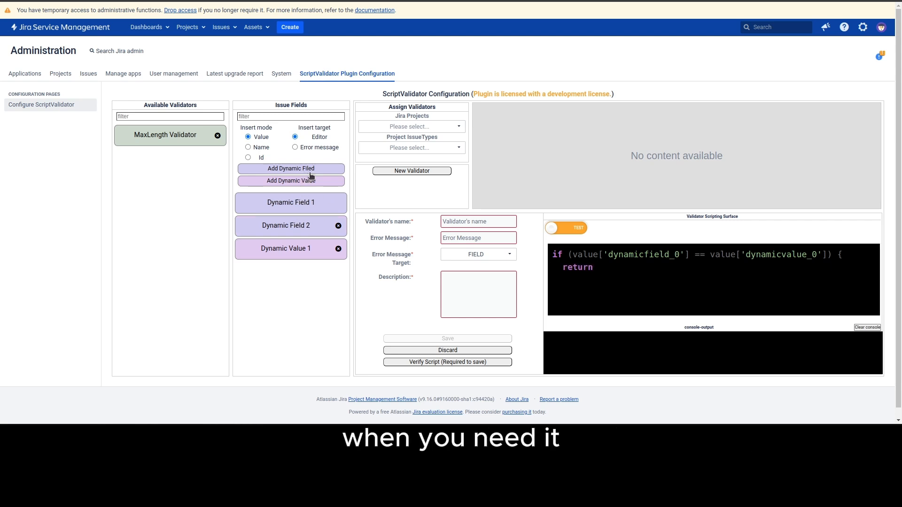
click(312, 224)
text(.len)
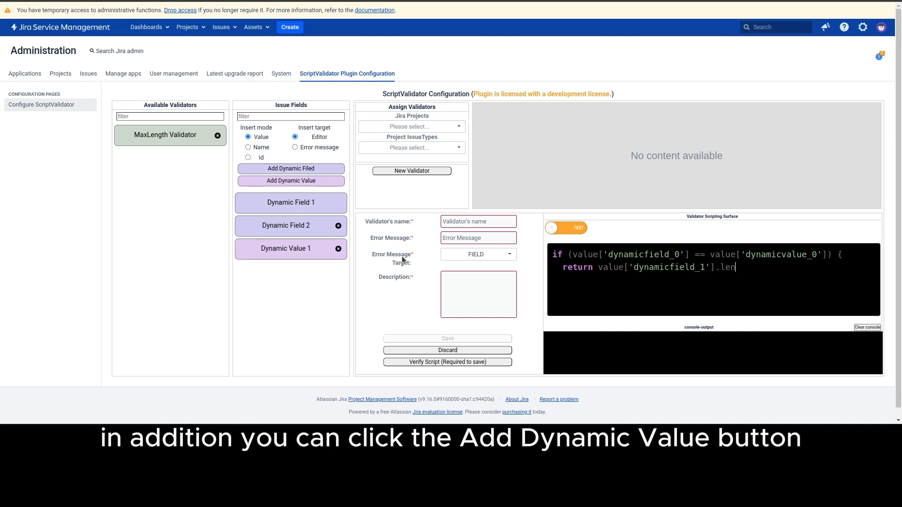
text(gth)
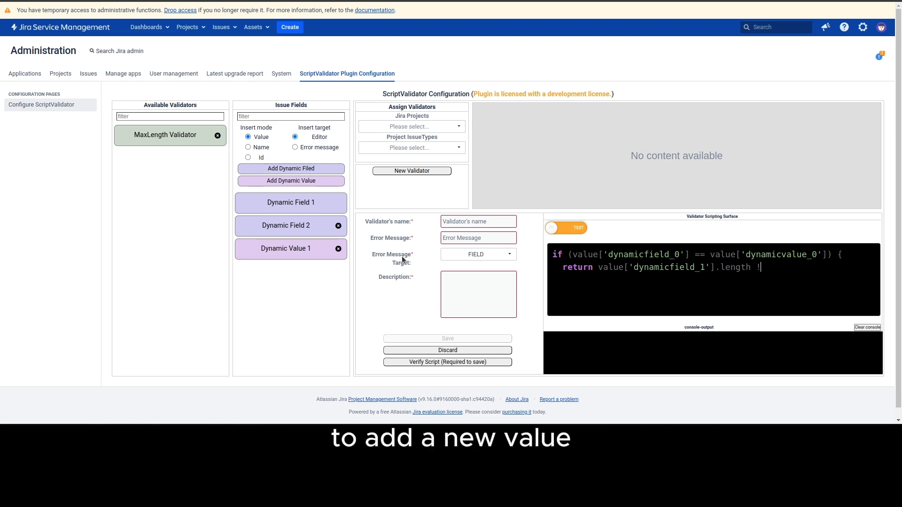
text( !==0)
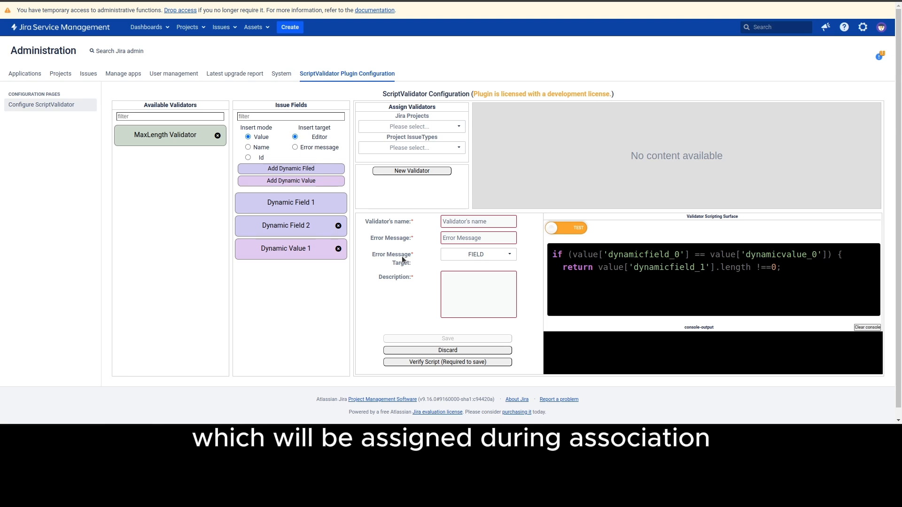
- Close the if block and finish the validator script with "return true;"
text(} )
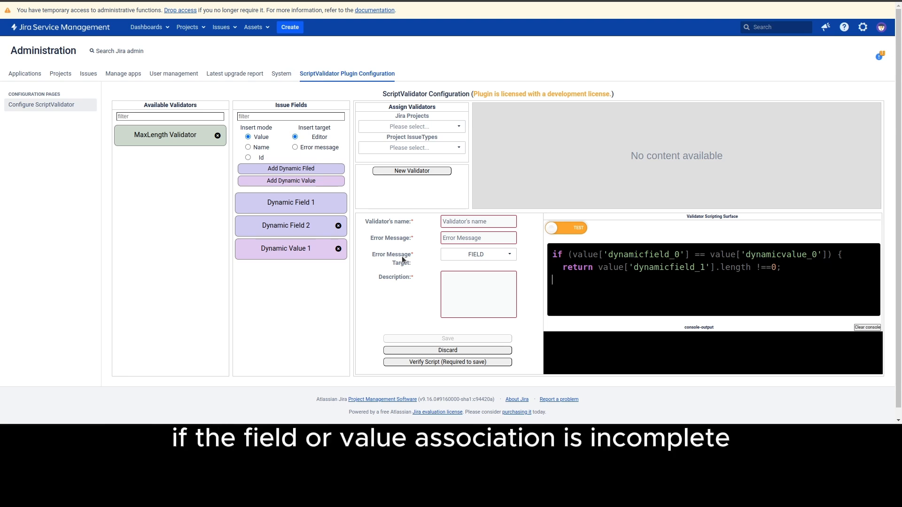
text(return tr)
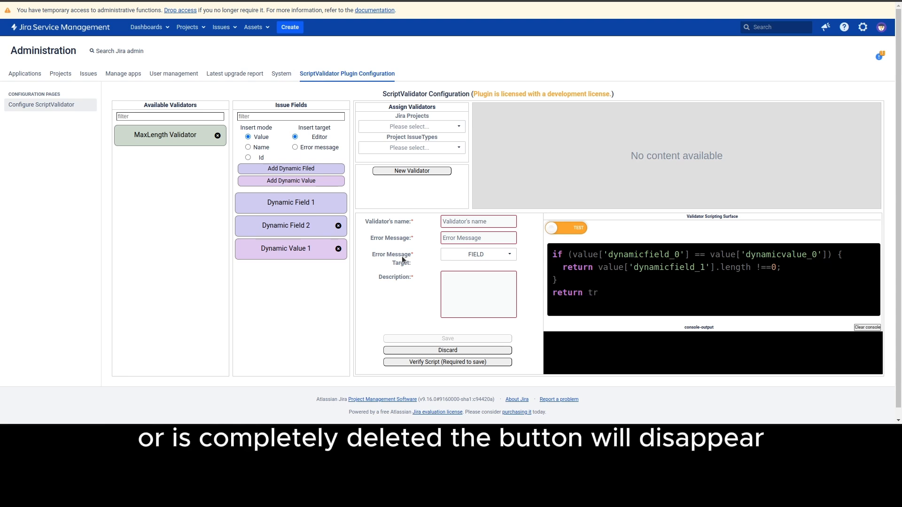
text(ue;)
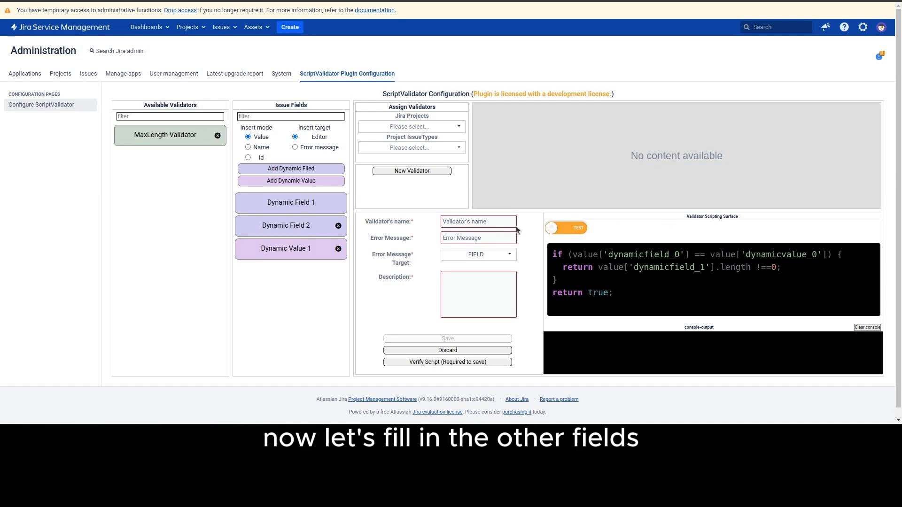
- Name the new validator RequiredForContact
click(498, 221)
text(Re)
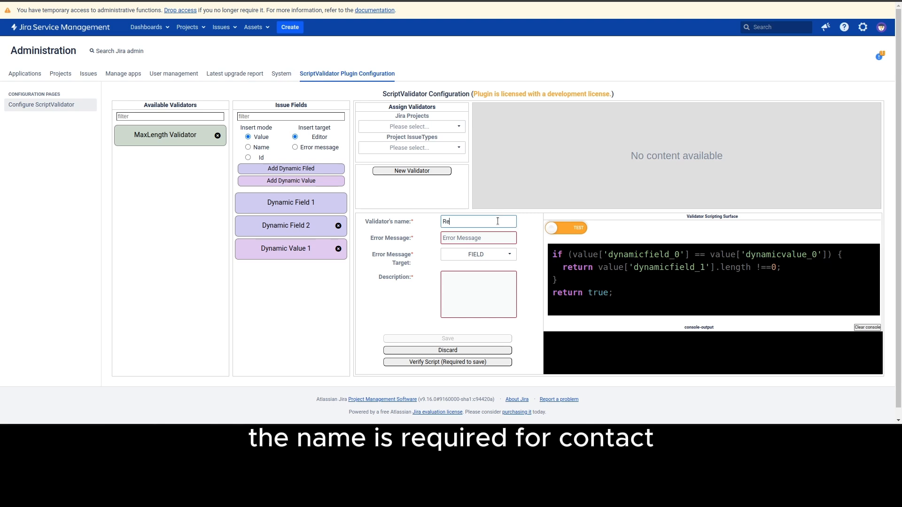
text(quiredFo)
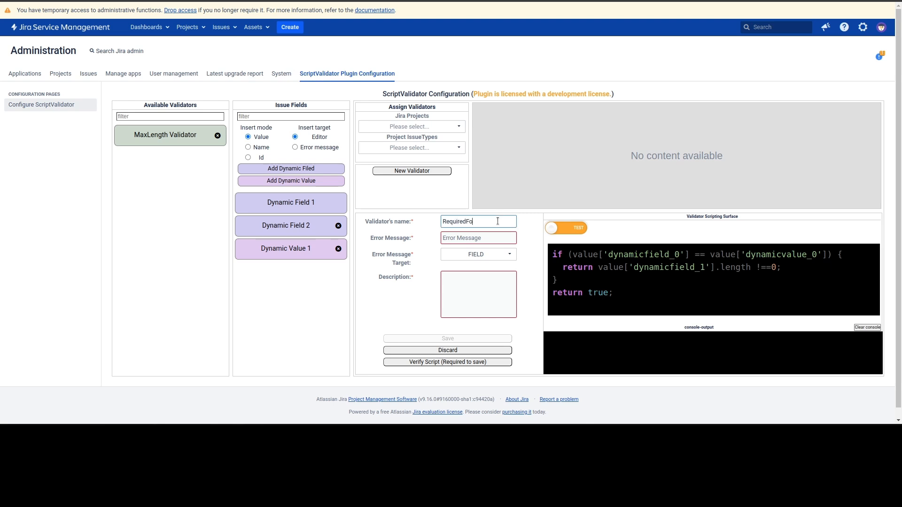
text(rContact)
- Compose the error message "The name['dynamicfield_1'] field is required!", inserting Dynamic Field 2 by name with the error message as insert target
click(497, 237)
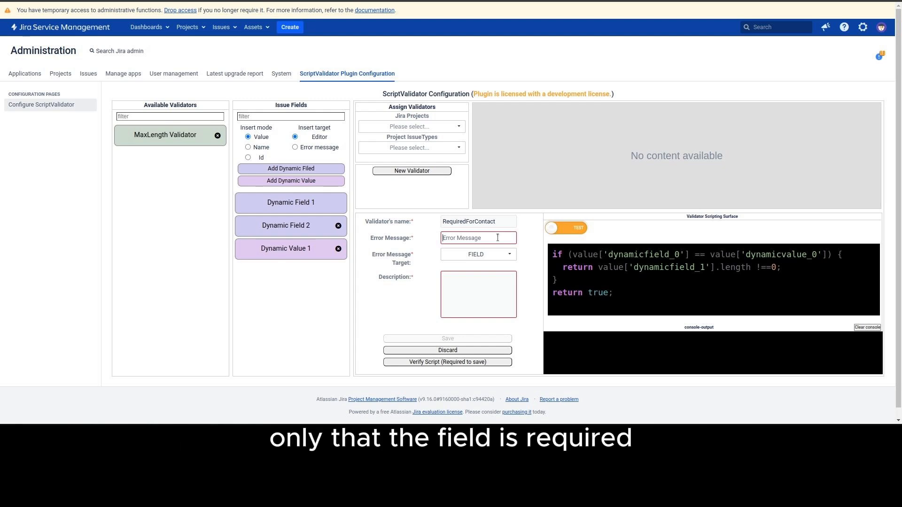
text(The)
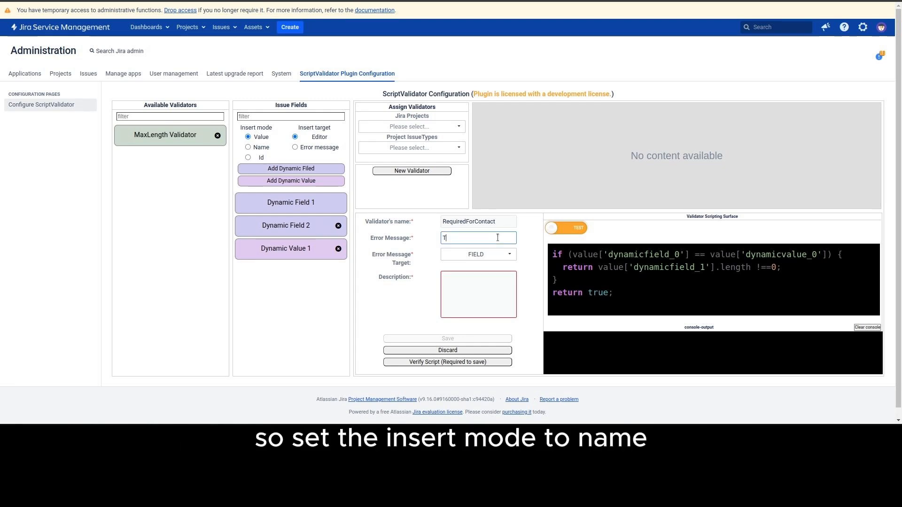
click(247, 147)
click(295, 147)
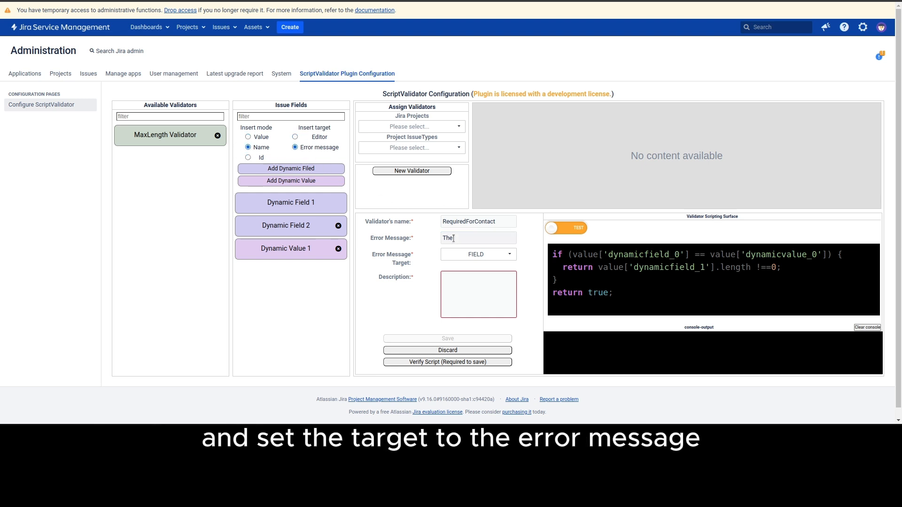
click(309, 227)
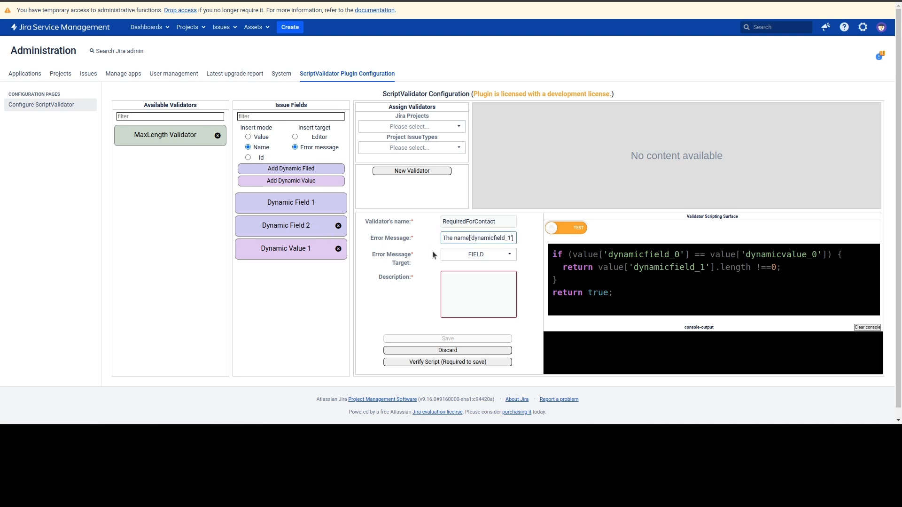
text(field is required!)
- Set the error message target to FIELD and enter "description." as the validator's description
click(469, 261)
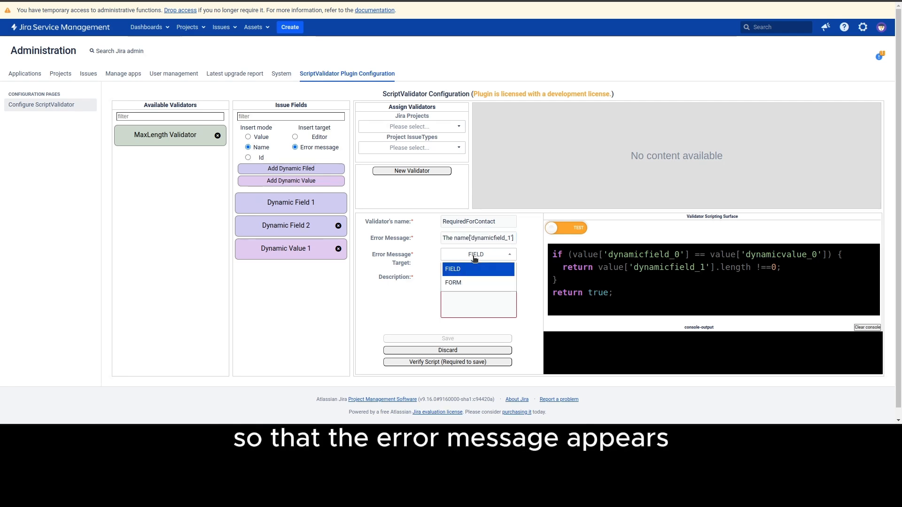
click(478, 269)
click(504, 280)
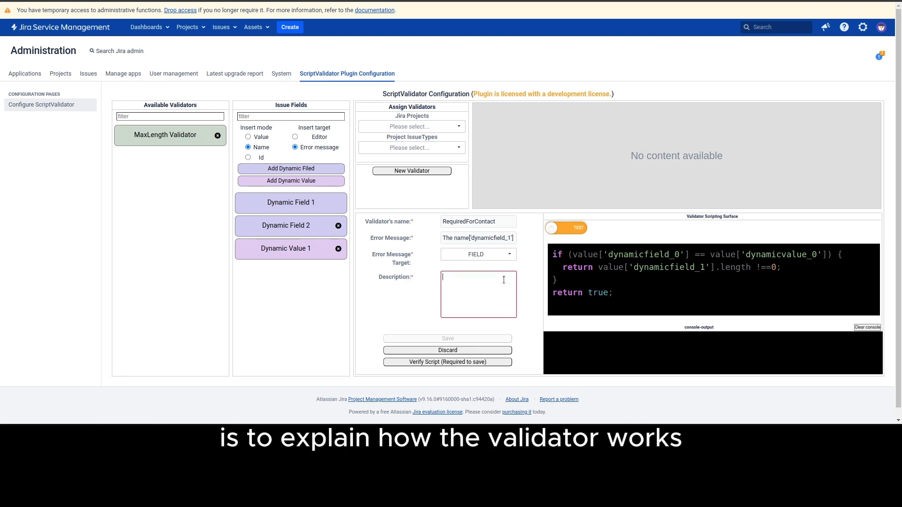
text(descrip)
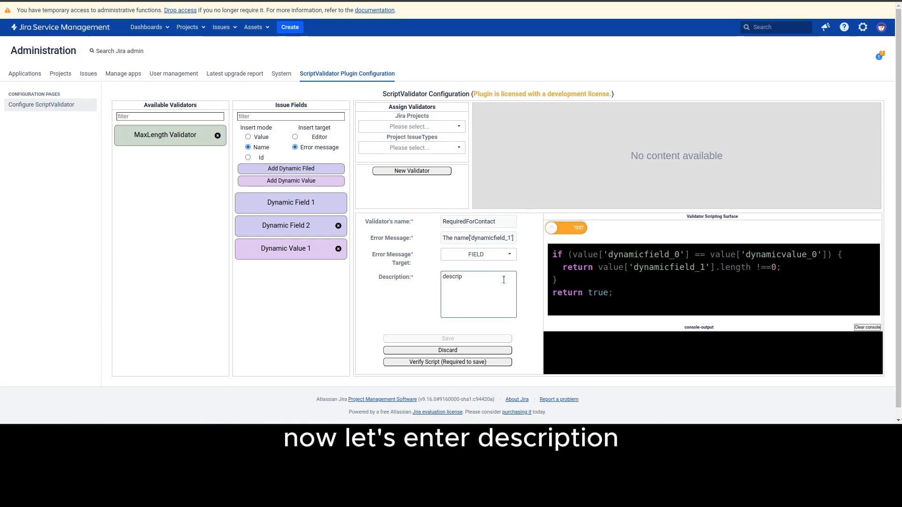
text(tion)
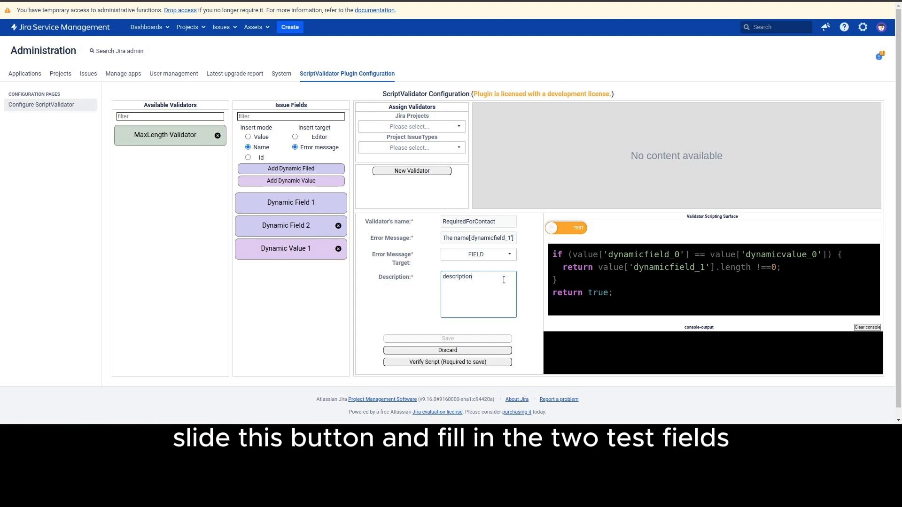
text(.)
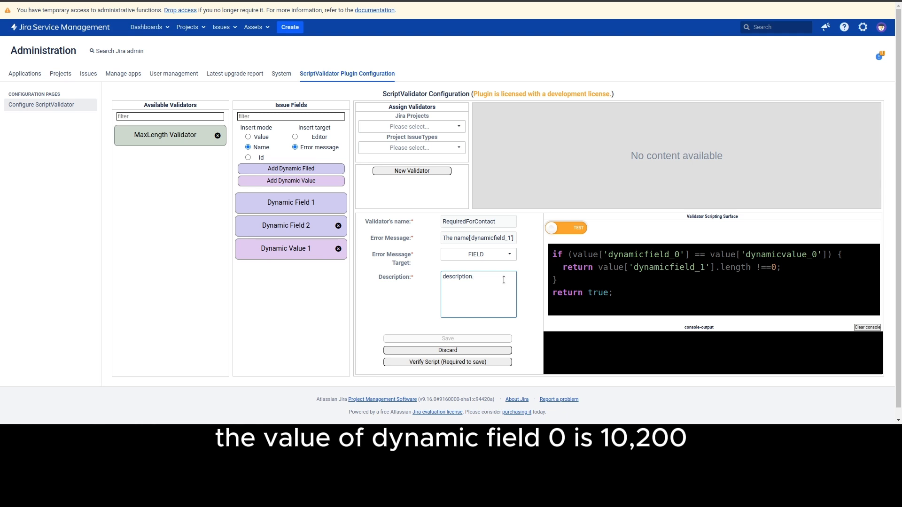
- Test-run the script with dynamicfield_0 and dynamicvalue_0 both set to 10200 and dynamicfield_1 empty, and check the console output
click(579, 229)
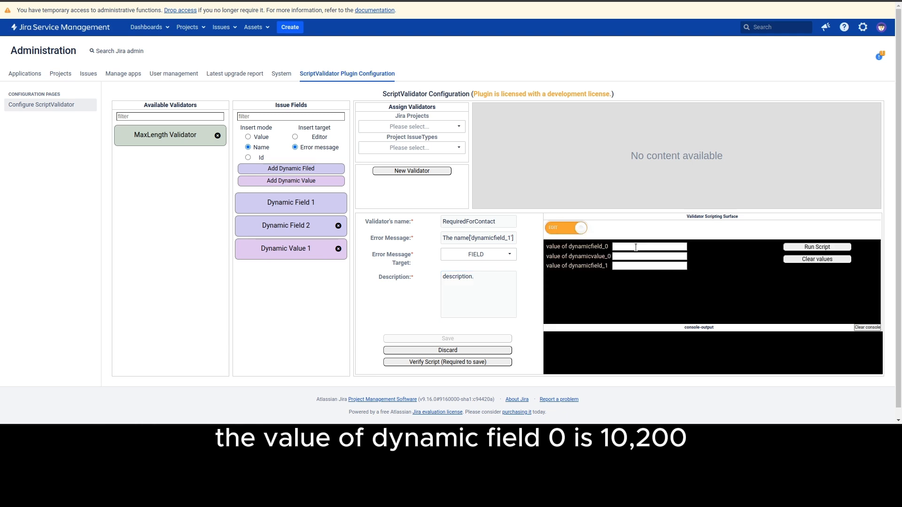
click(638, 247)
click(656, 263)
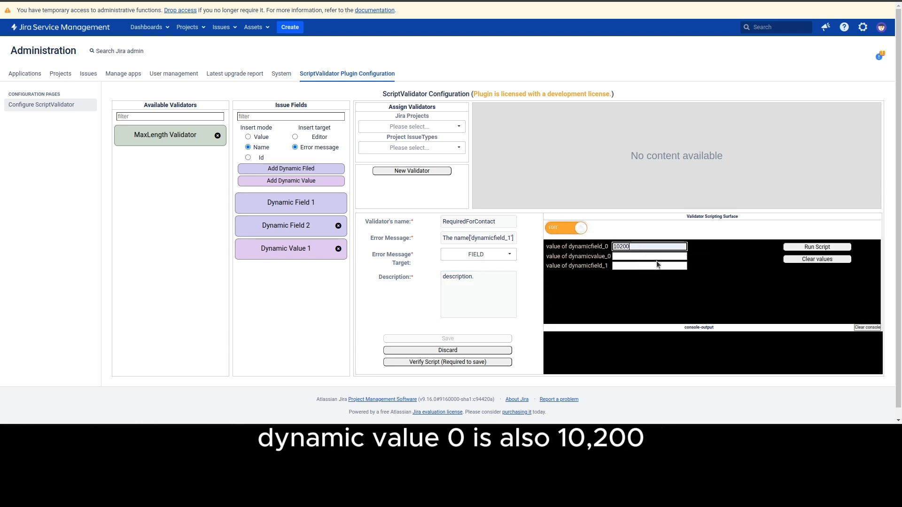
click(656, 259)
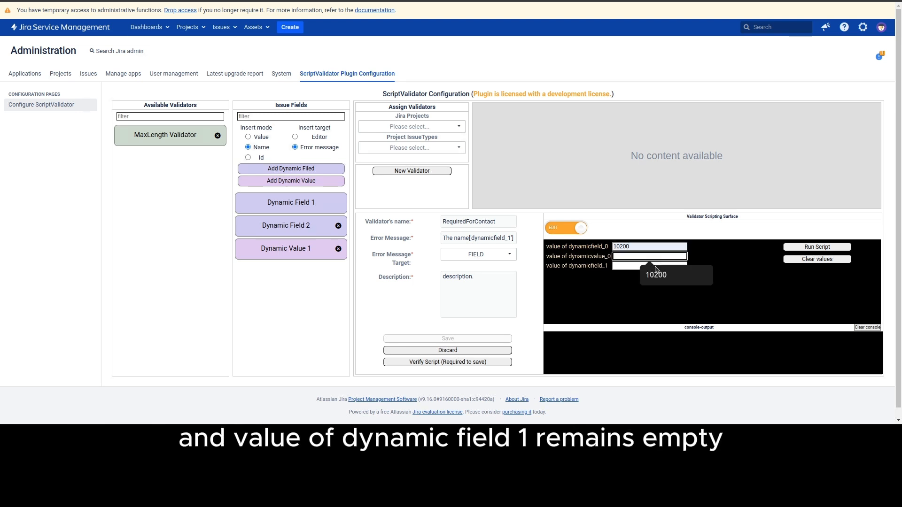
click(656, 271)
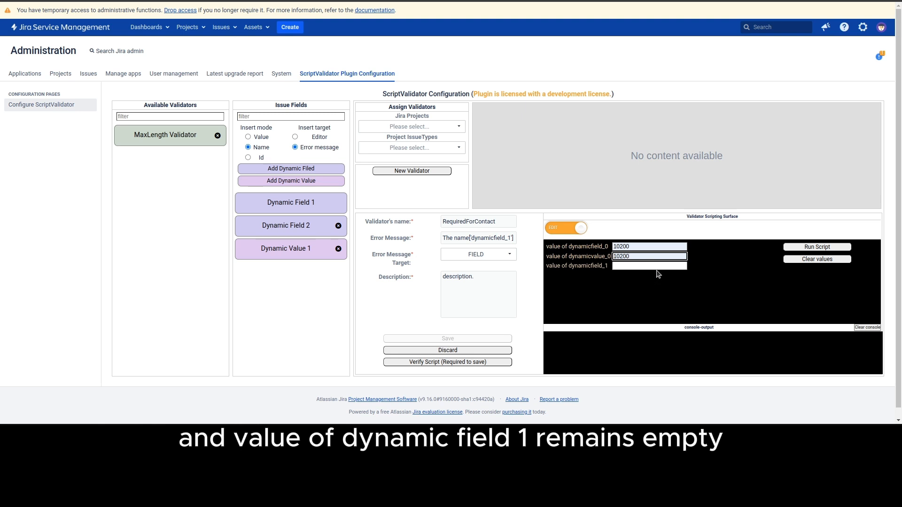
click(799, 249)
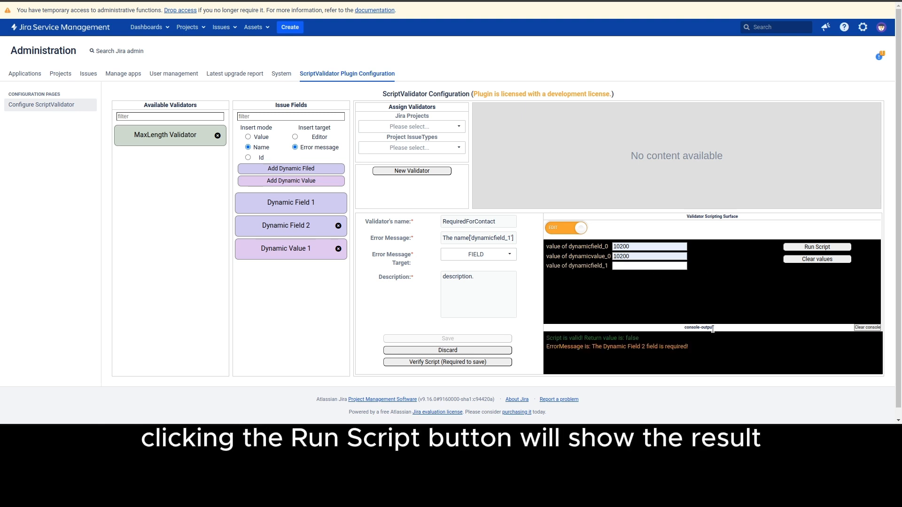
drag(694, 349, 549, 339)
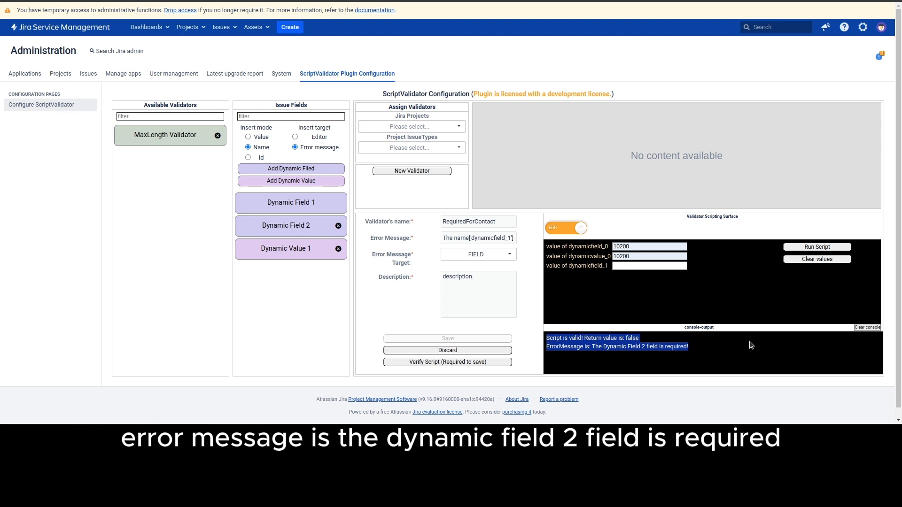
click(701, 288)
- Set the test value of dynamicfield_1 to apple, rerun the script and check the returned result
click(679, 268)
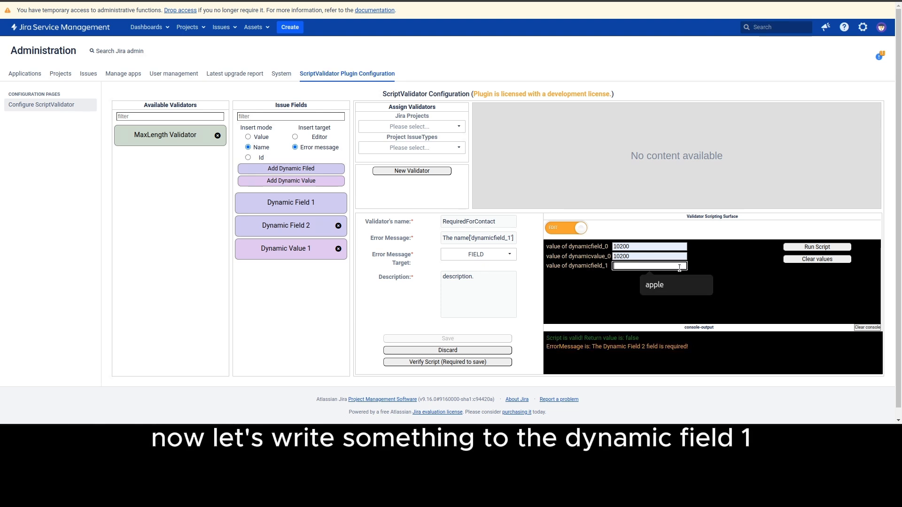
click(681, 286)
click(795, 248)
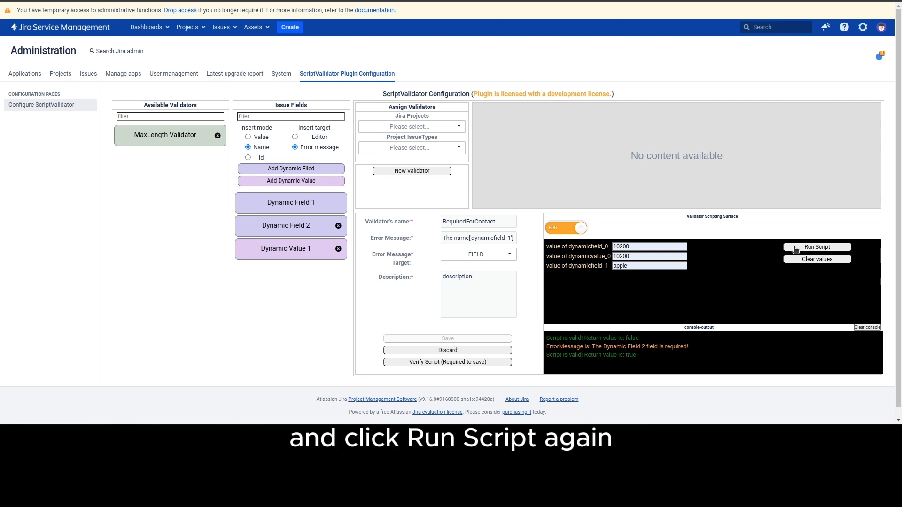
triple_click(616, 353)
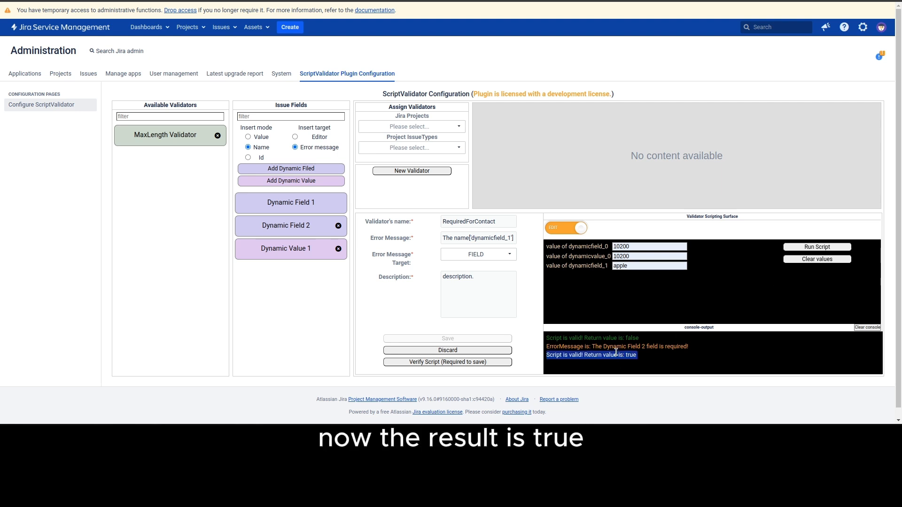
click(673, 360)
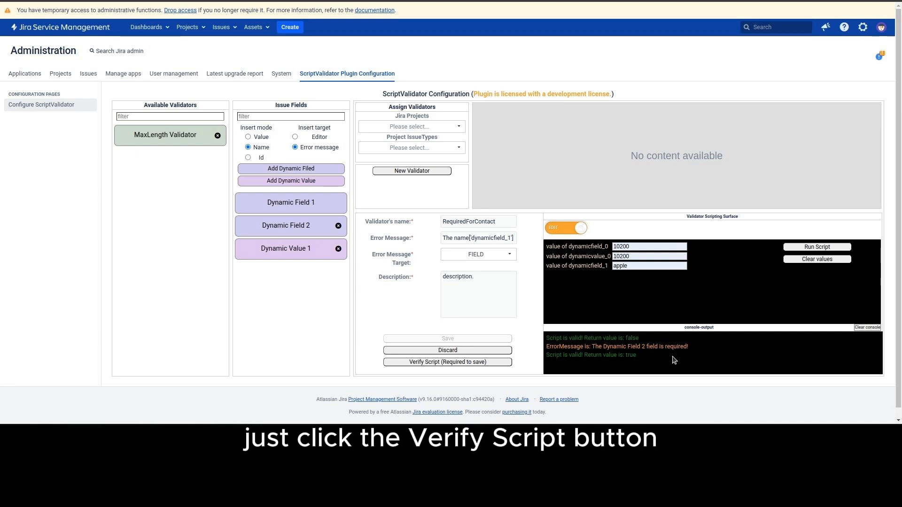
- Verify the RequiredForContact script and save the validator
click(496, 362)
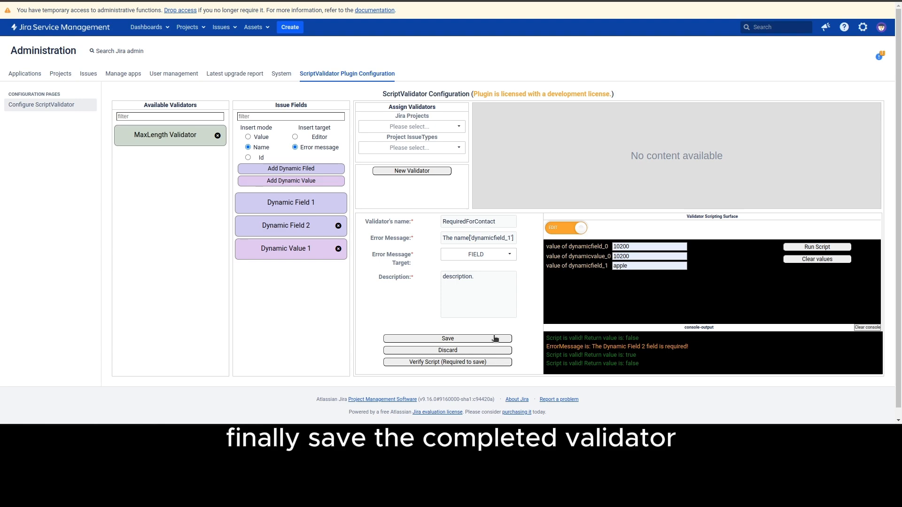
click(495, 339)
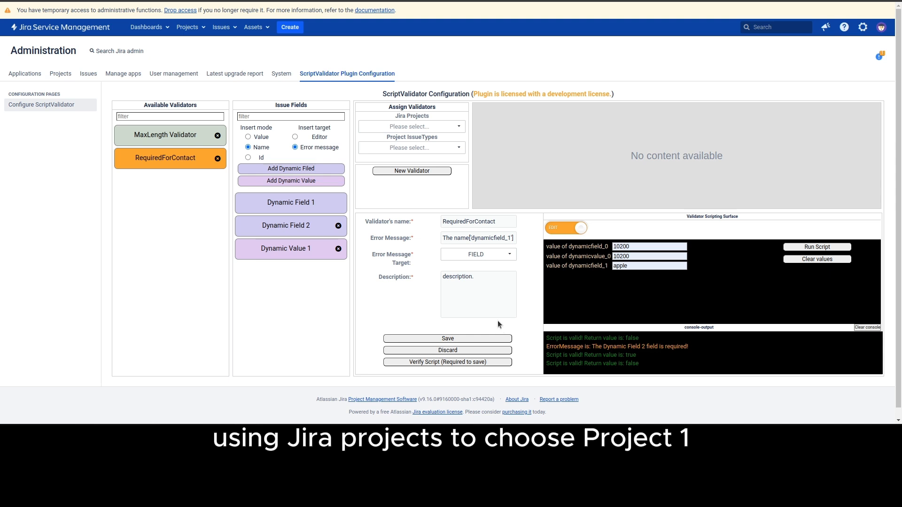
- Start assigning the RequiredForContact validator to the Incident issue type of Project One
click(459, 127)
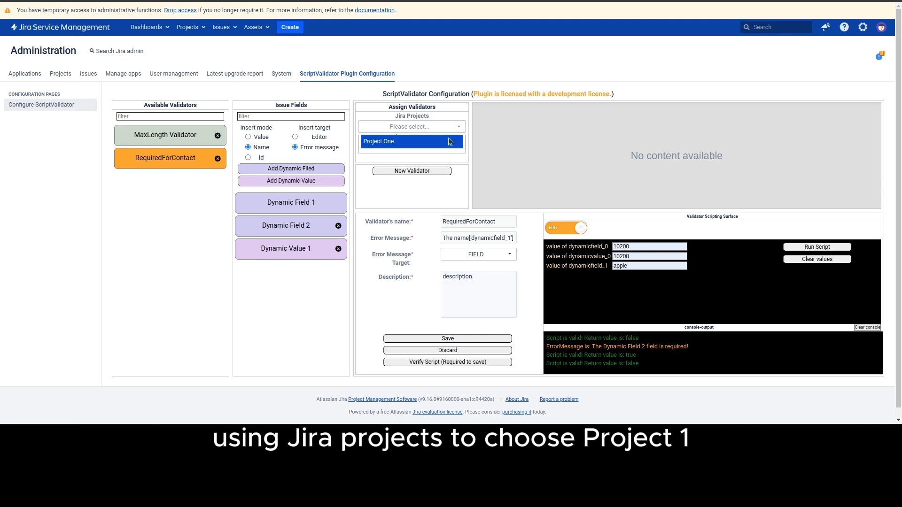
click(448, 141)
click(449, 148)
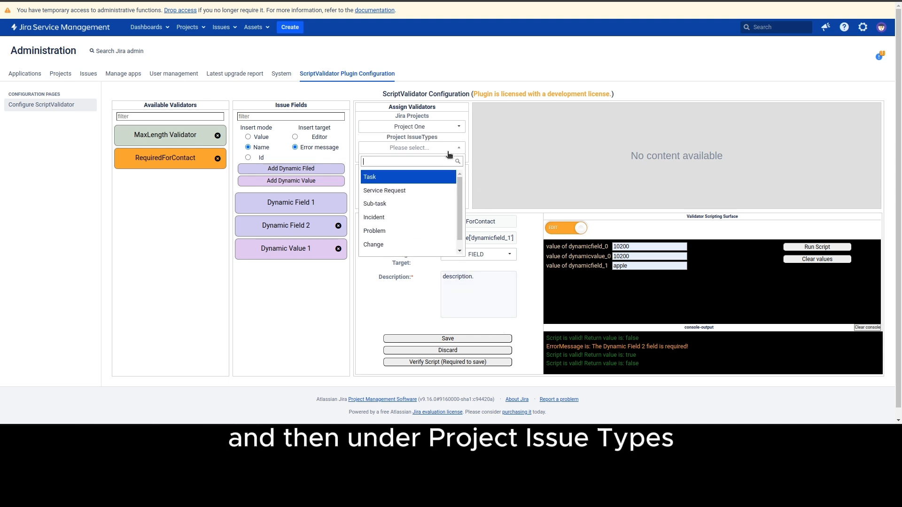
click(436, 217)
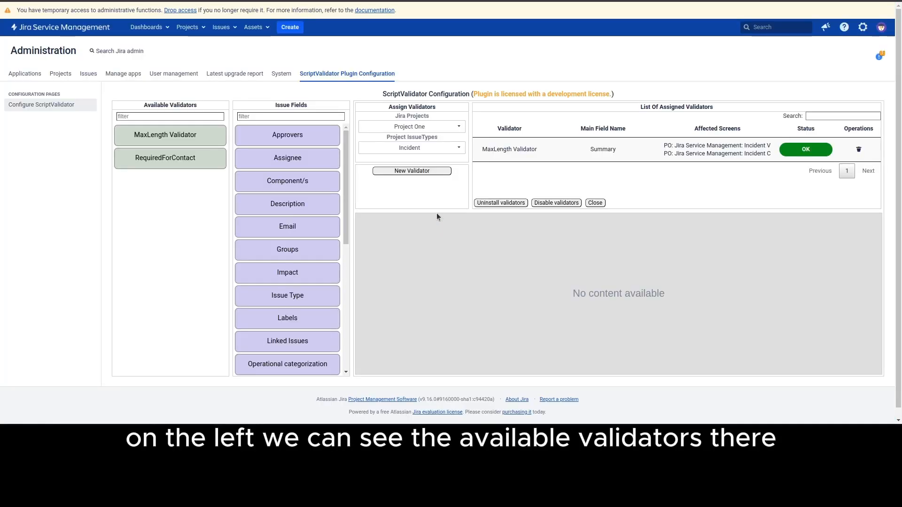
click(196, 163)
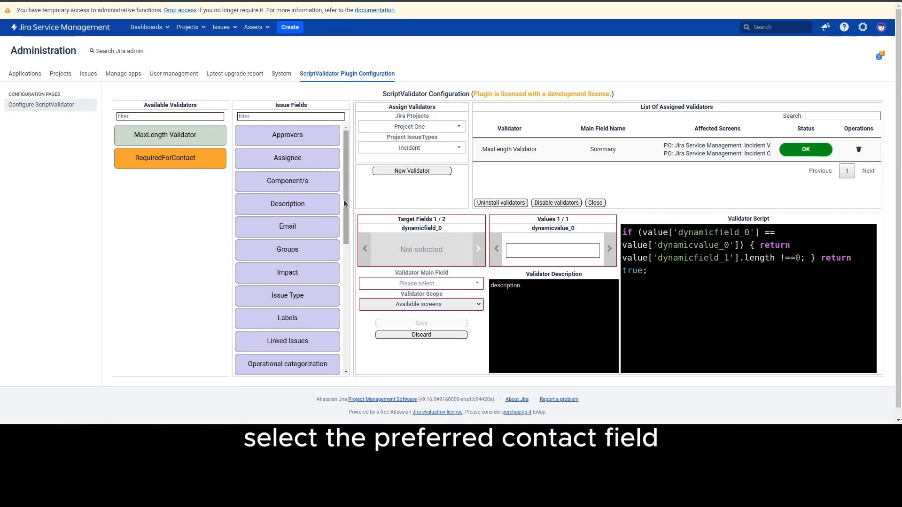
- Map dynamicfield_0 to the Preferred Contact field and dynamicfield_1 to the Email field
drag(343, 199, 348, 289)
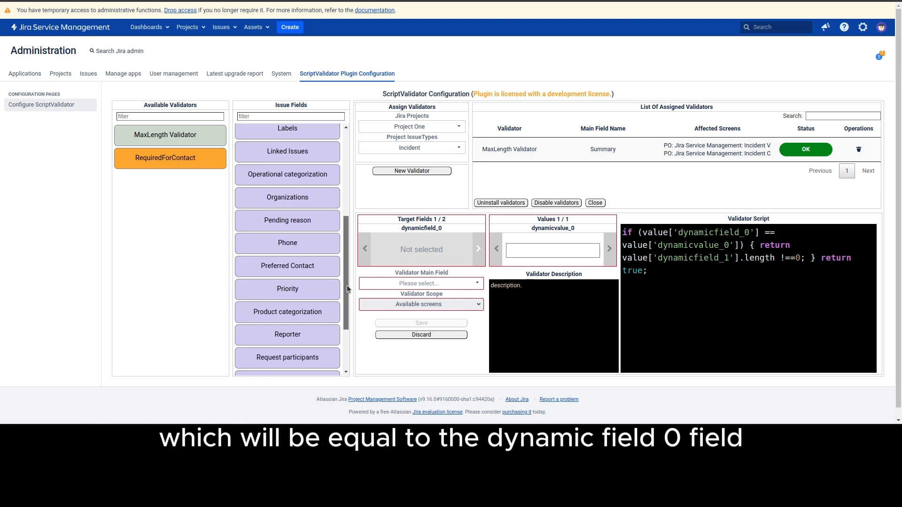
click(299, 269)
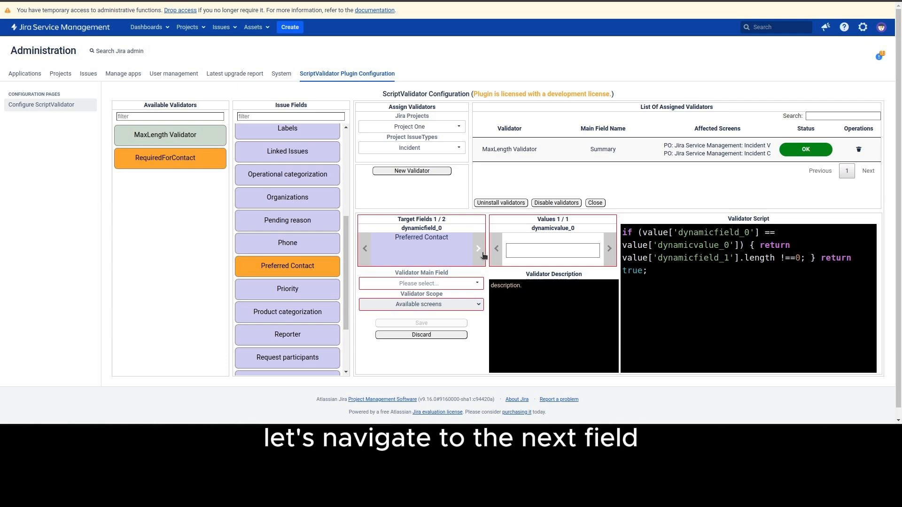
click(483, 254)
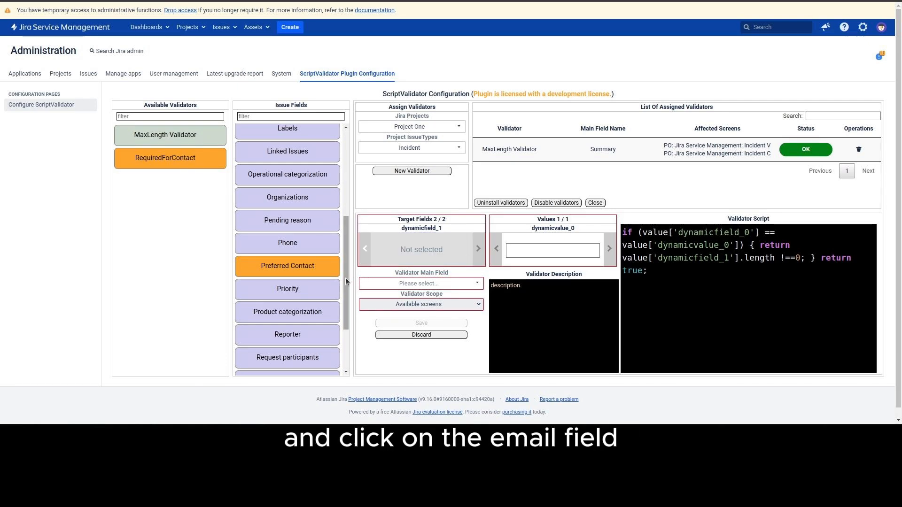
drag(345, 278, 338, 189)
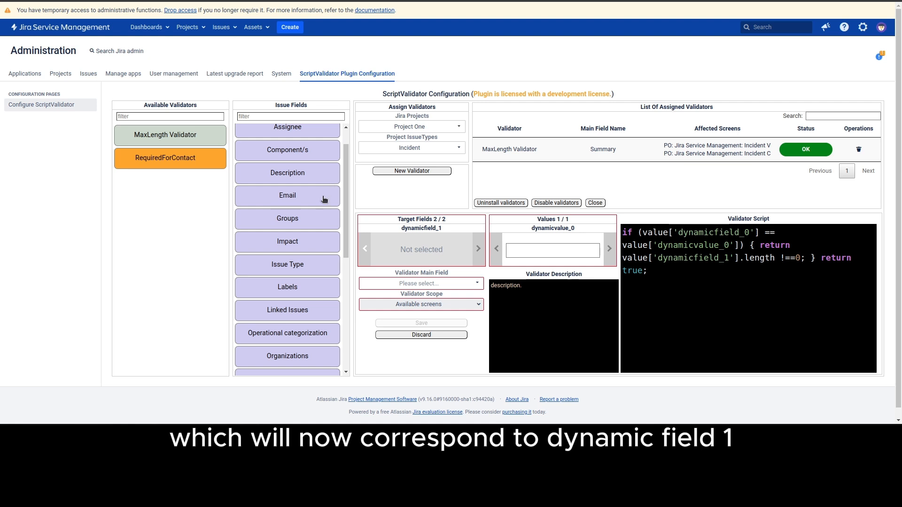
click(322, 196)
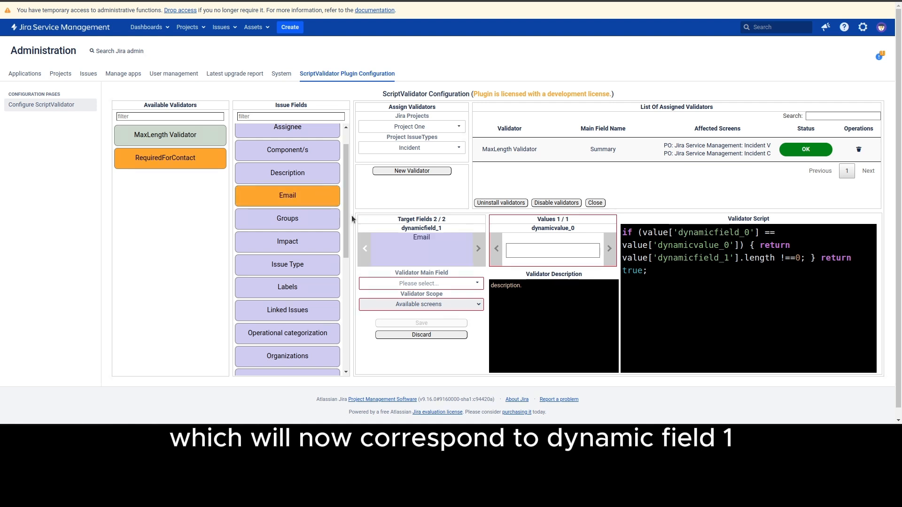
- Set dynamicvalue_0 to 10200 for the RequiredForContact assignment
click(550, 249)
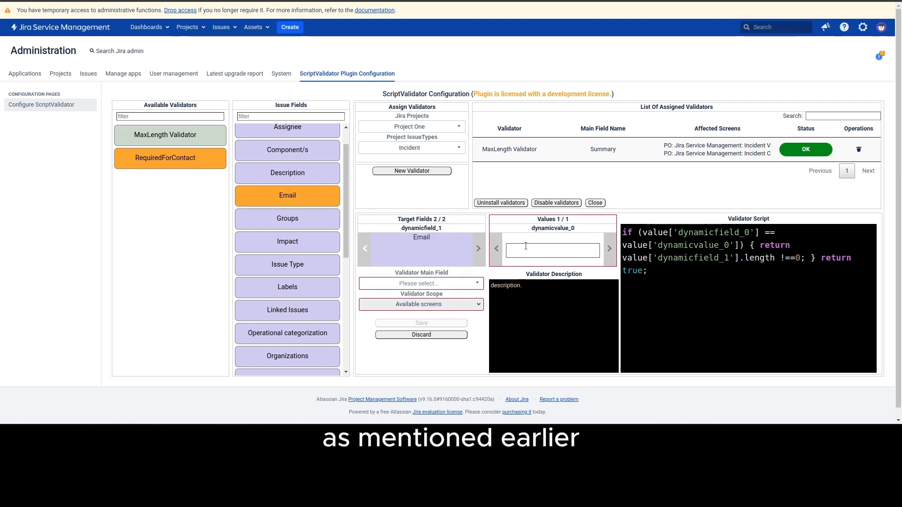
text(10)
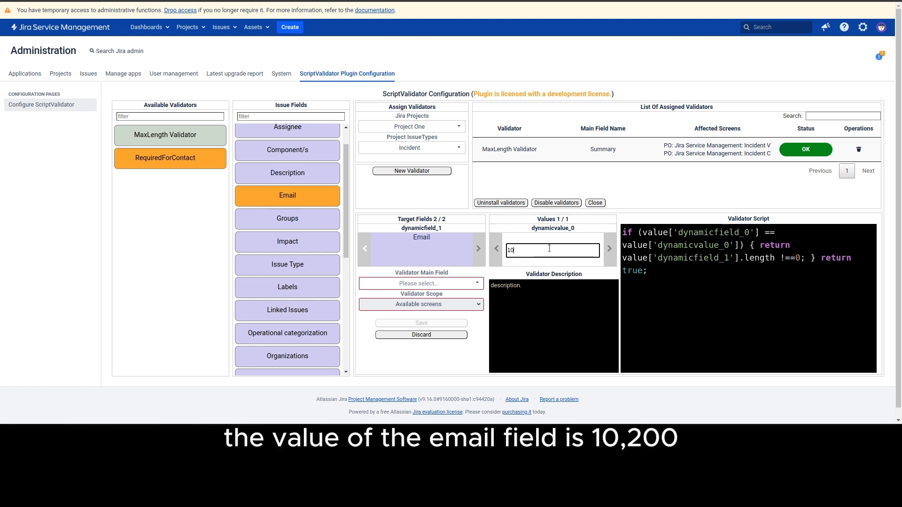
text(200)
click(488, 270)
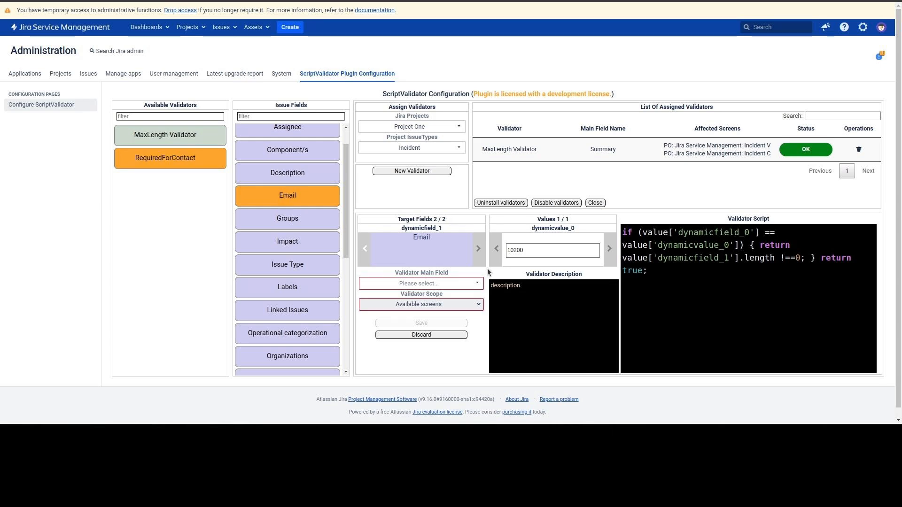
- Save the RequiredForContact assignment with Email as main field and the PO Incident Create Issue and View/Edit screens as scope
click(477, 283)
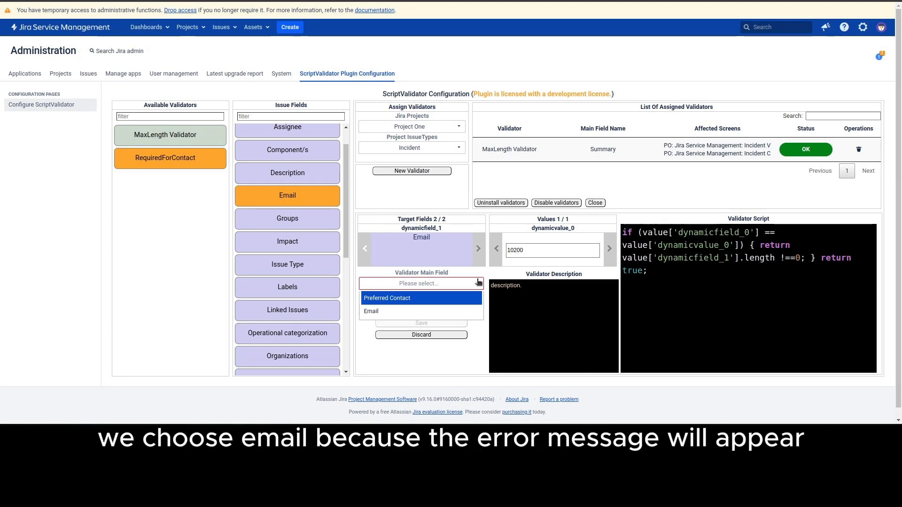
click(470, 309)
click(471, 310)
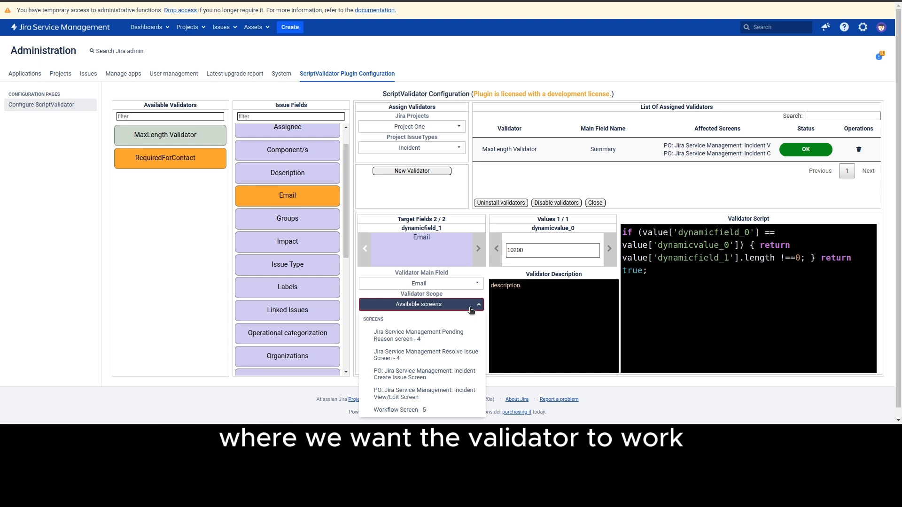
click(461, 371)
click(462, 391)
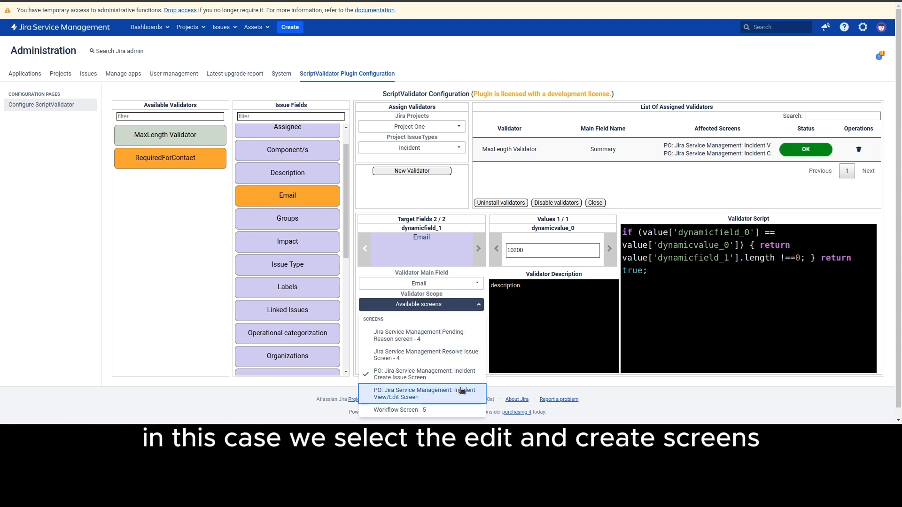
click(525, 364)
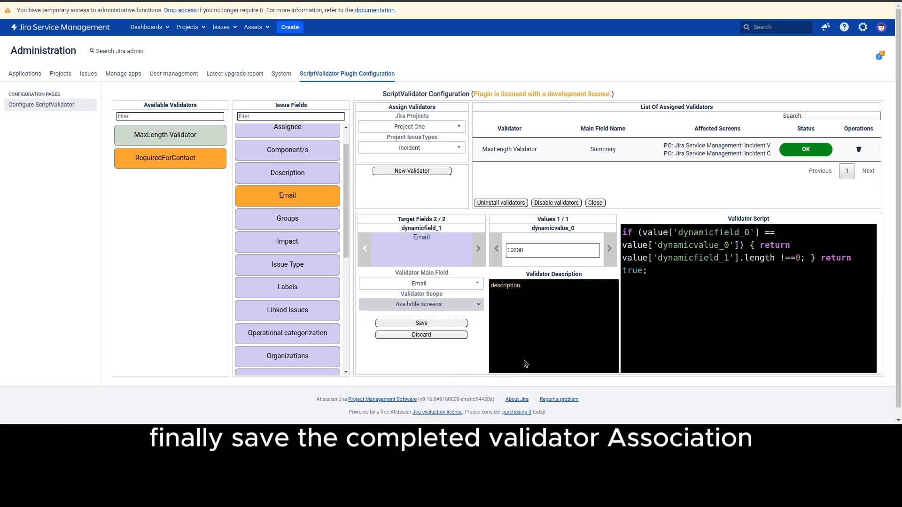
click(442, 323)
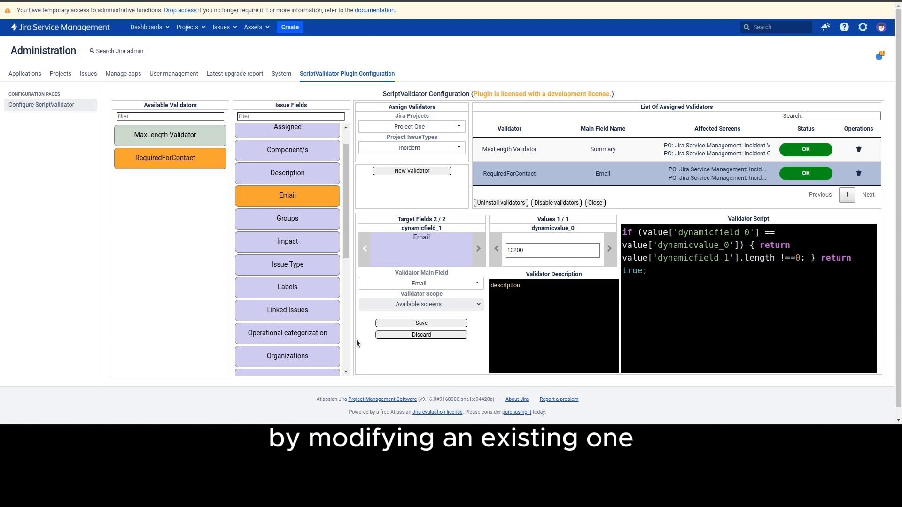
click(407, 337)
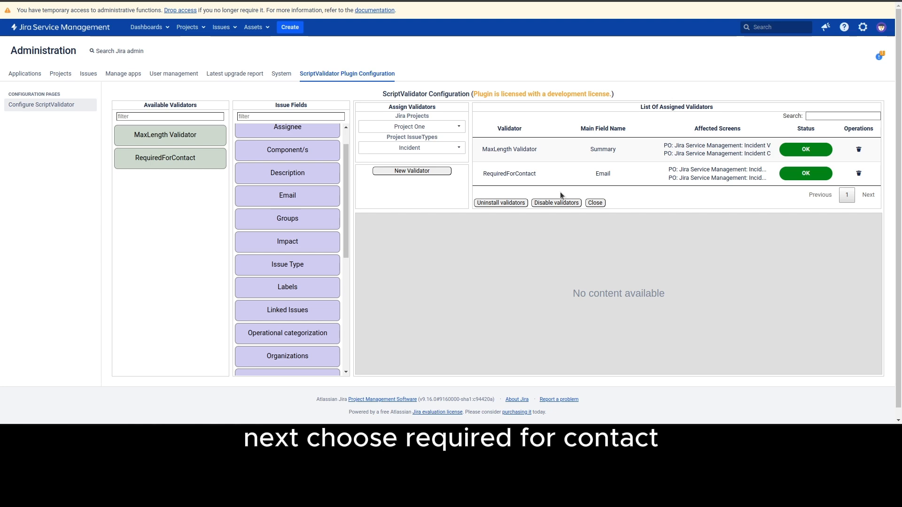
- Start another RequiredForContact assignment, mapping dynamicfield_0 to Preferred Contact and dynamicfield_1 to Phone
click(197, 160)
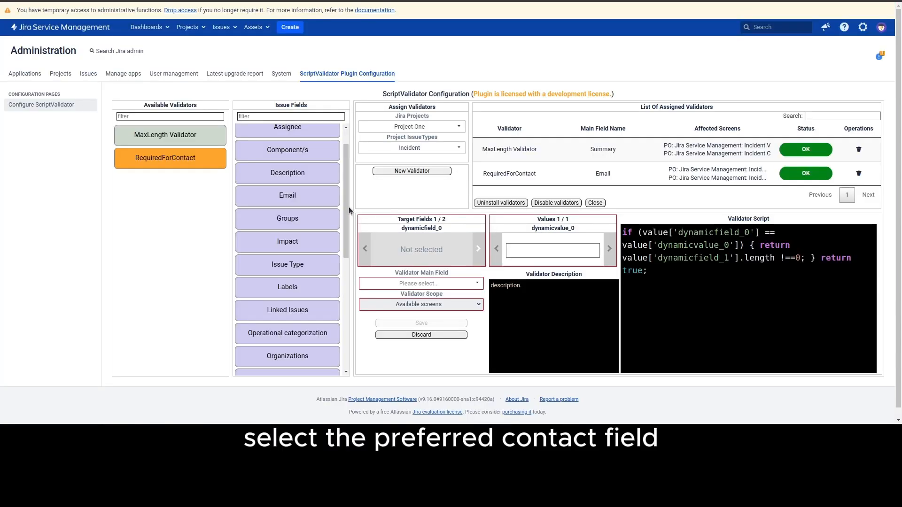
scroll(346, 214, down, 3)
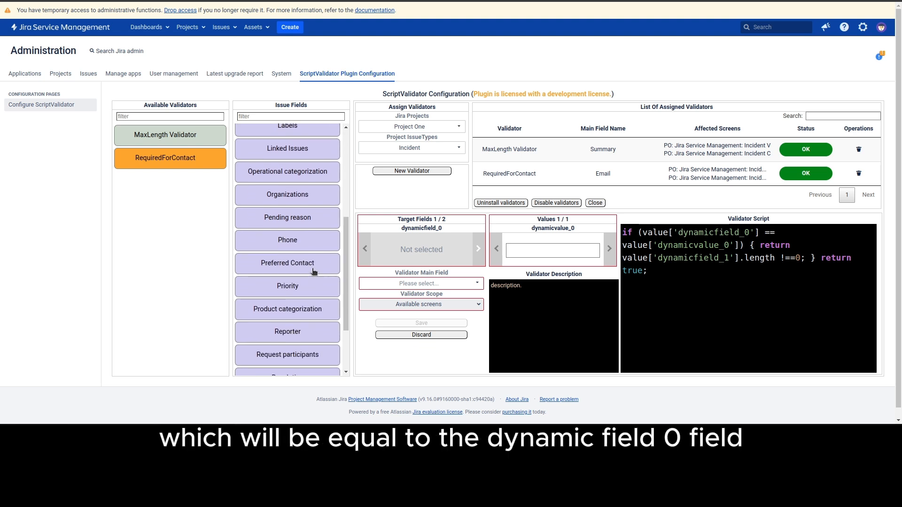
click(314, 271)
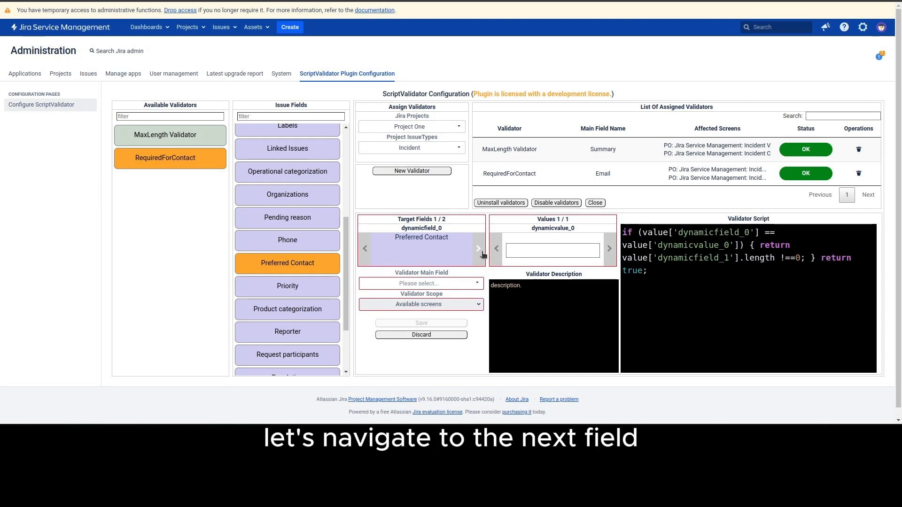
click(480, 251)
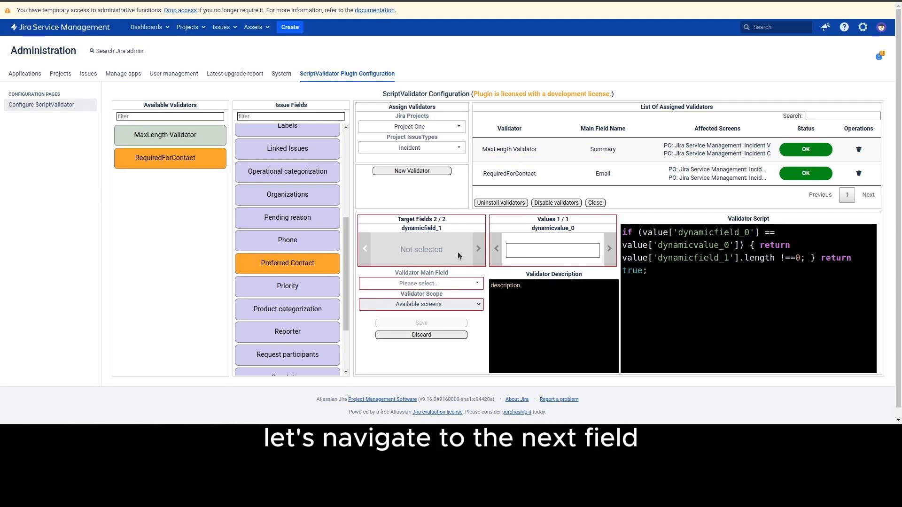
click(322, 248)
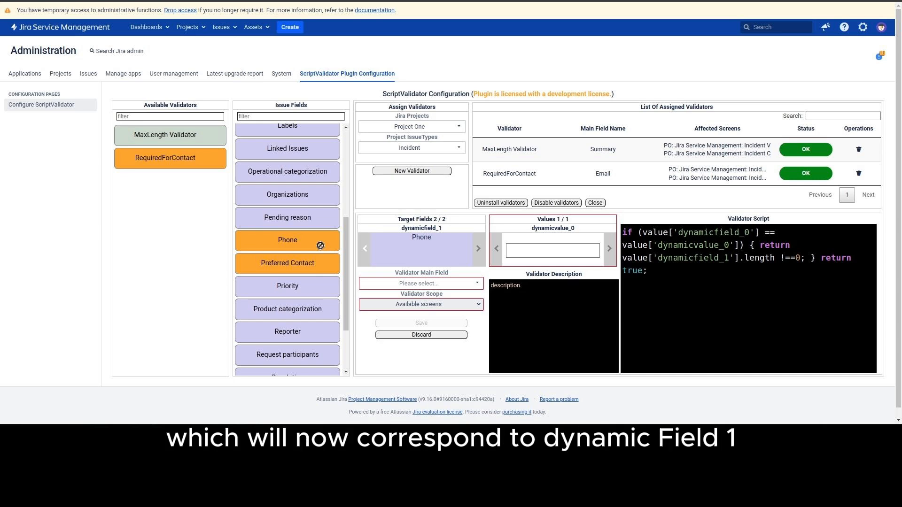
- Set dynamicvalue_0 to 10201 for the Phone assignment of RequiredForContact
click(554, 257)
text(1)
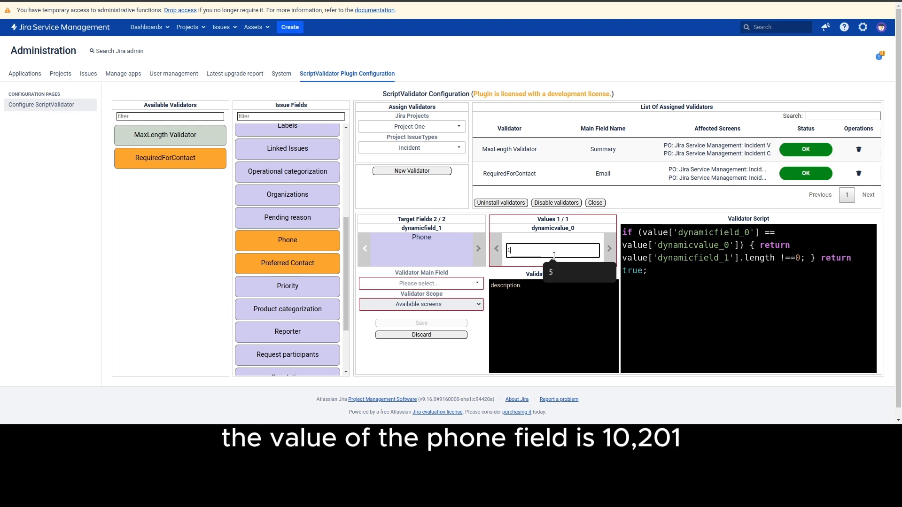
text(0201)
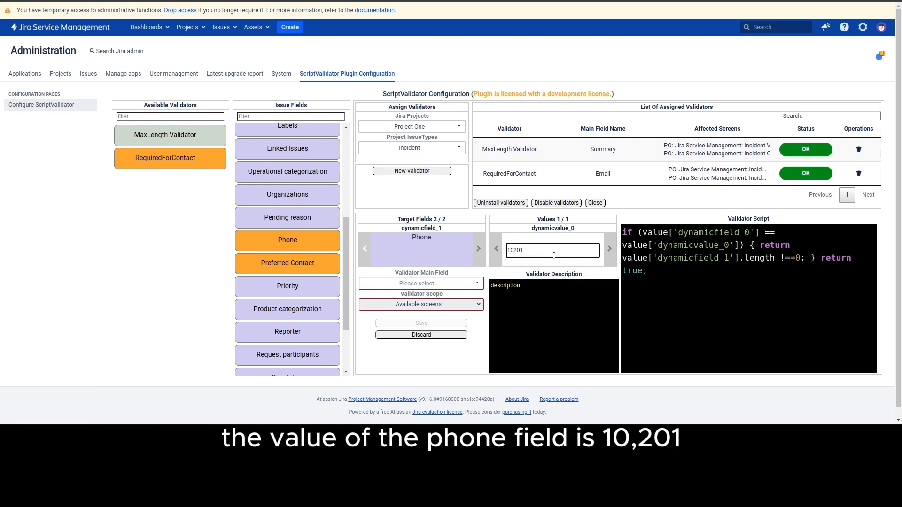
- Save the second RequiredForContact assignment with Phone as main field and the PO Incident Create Issue and View/Edit screens as scope
click(468, 283)
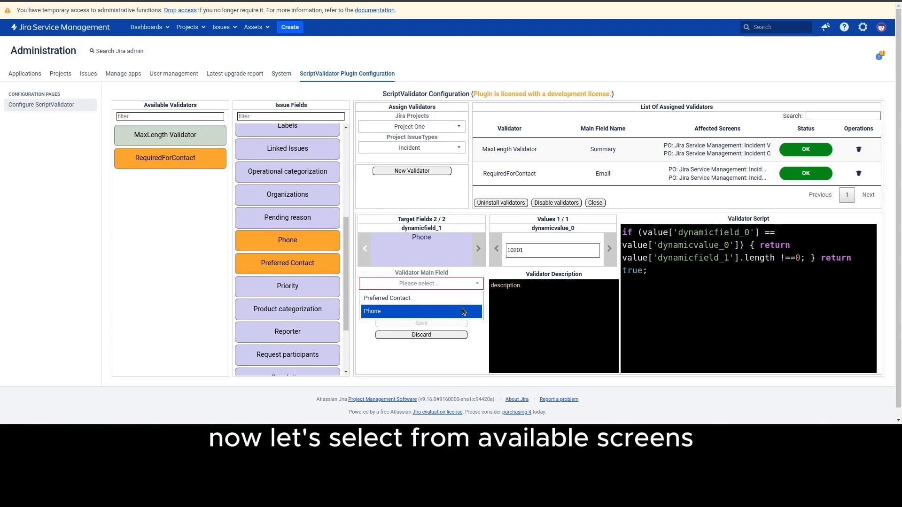
click(462, 310)
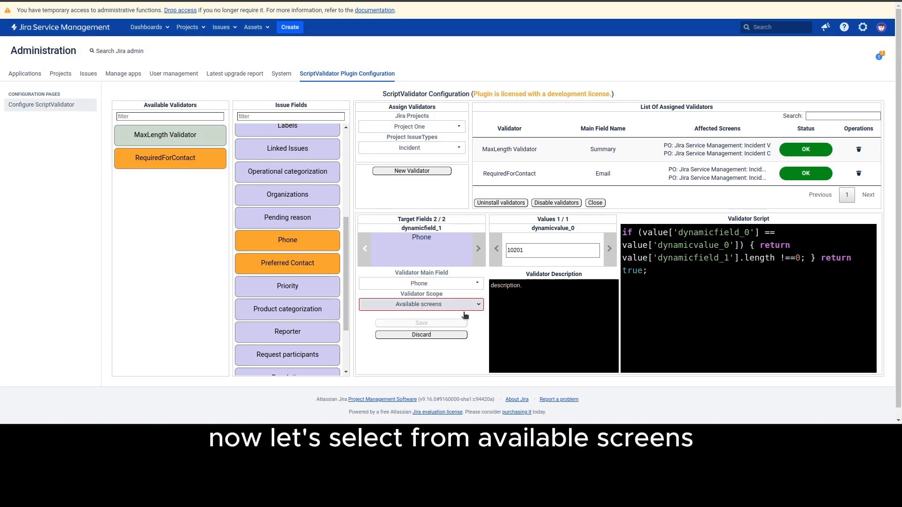
click(476, 309)
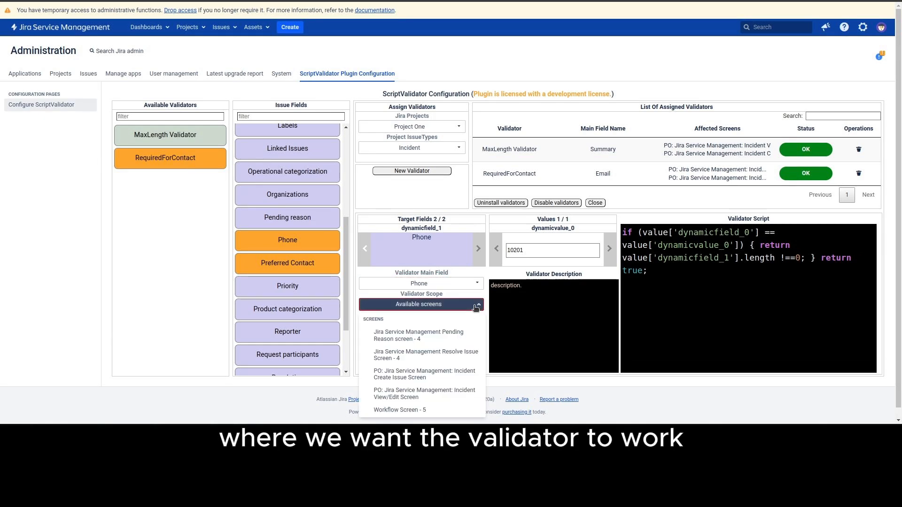
click(461, 375)
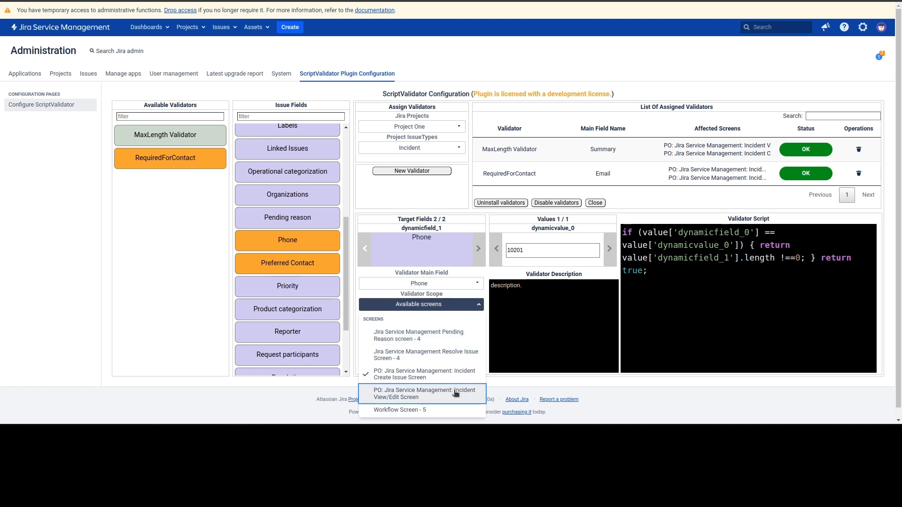
click(506, 372)
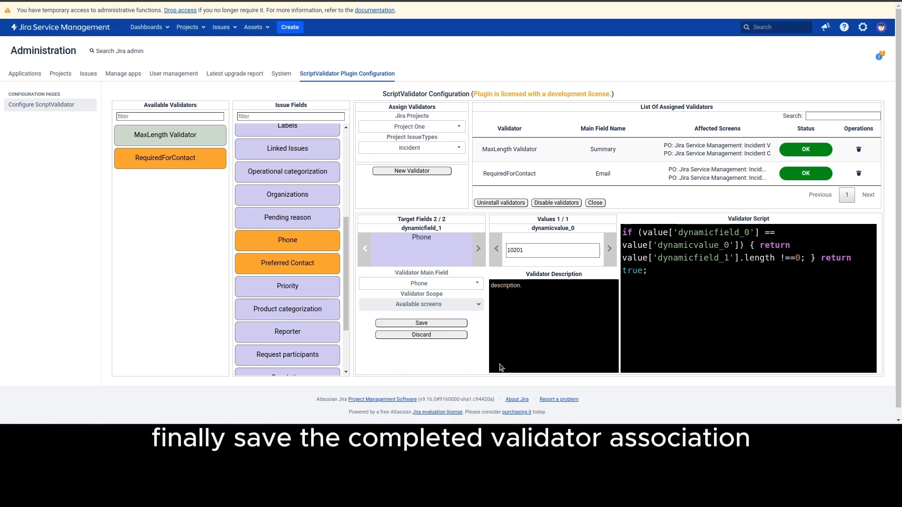
click(460, 324)
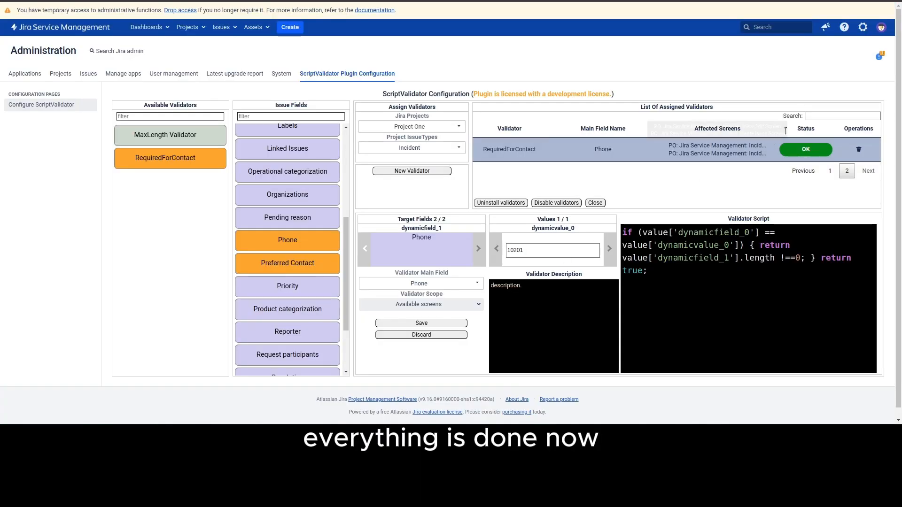
- Log out of the administrator account and log in as the newly created Jira user, entering the username and account password
click(881, 28)
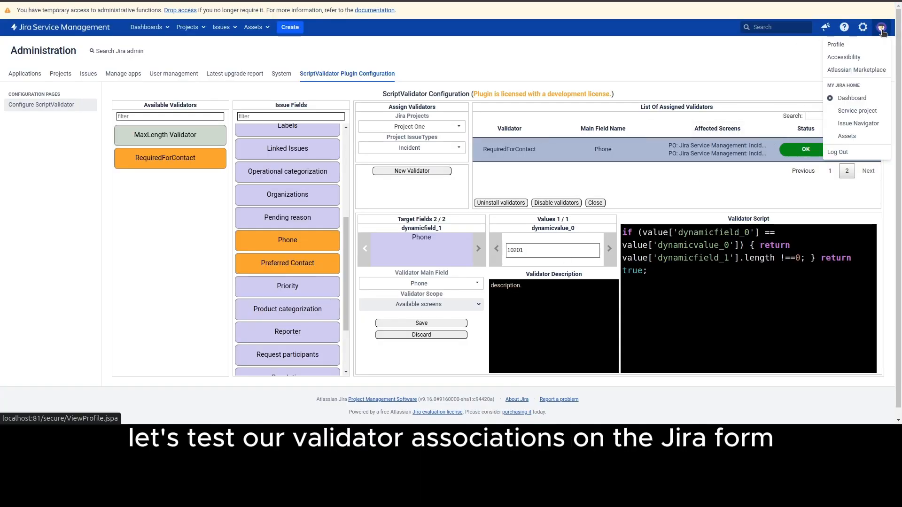
click(864, 151)
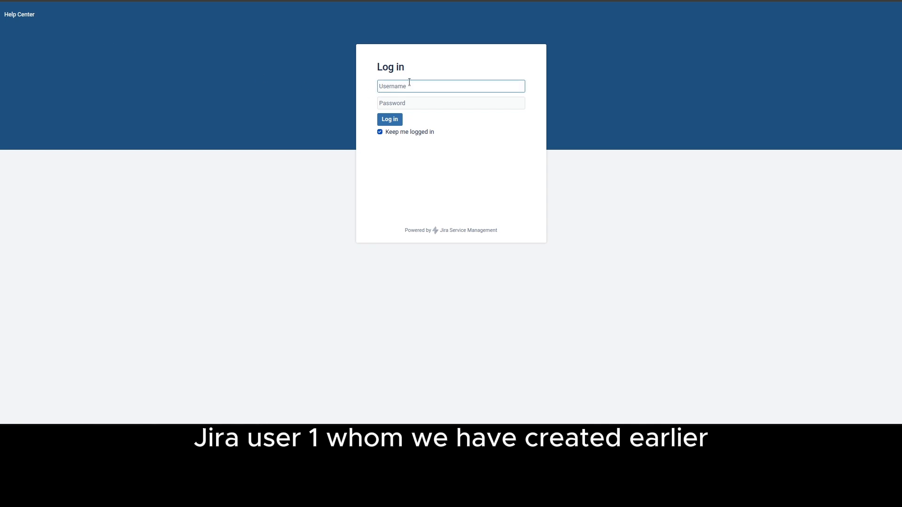
text(ji)
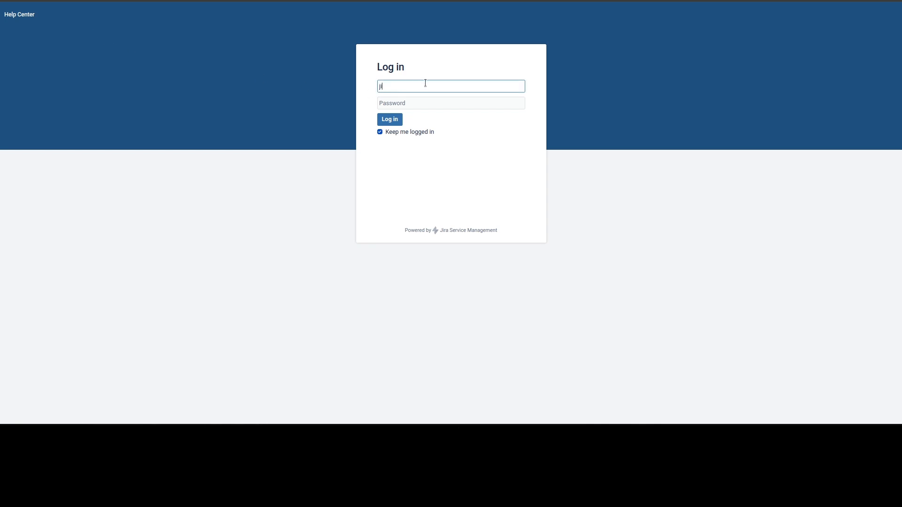
text(ra_user_1)
key(Tab)
text(***)
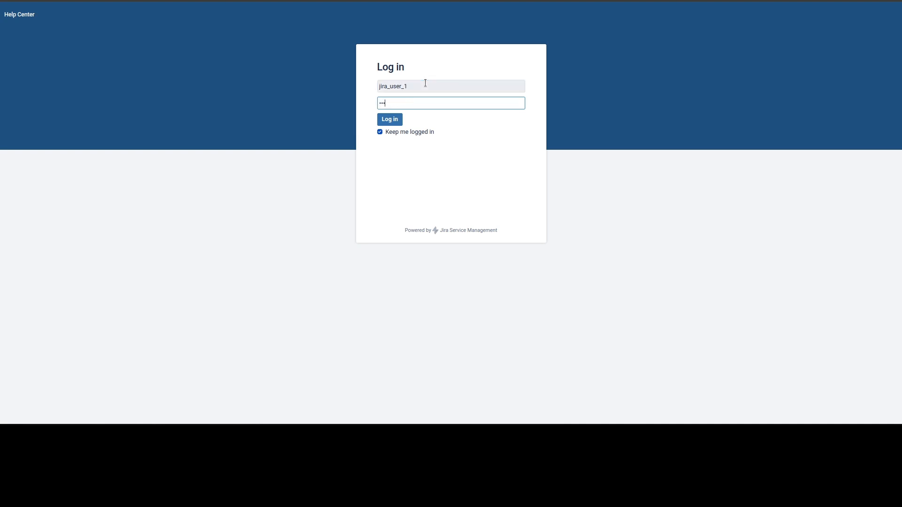
key(Return)
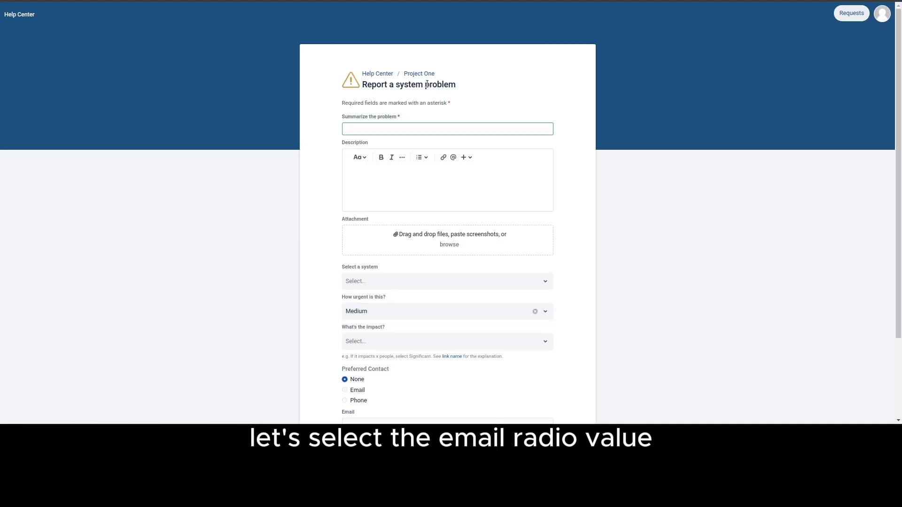
- Try to create the system problem request with Preferred Contact set to Email and again with Phone, leaving both contact fields empty
scroll(456, 148, down, 3)
click(345, 288)
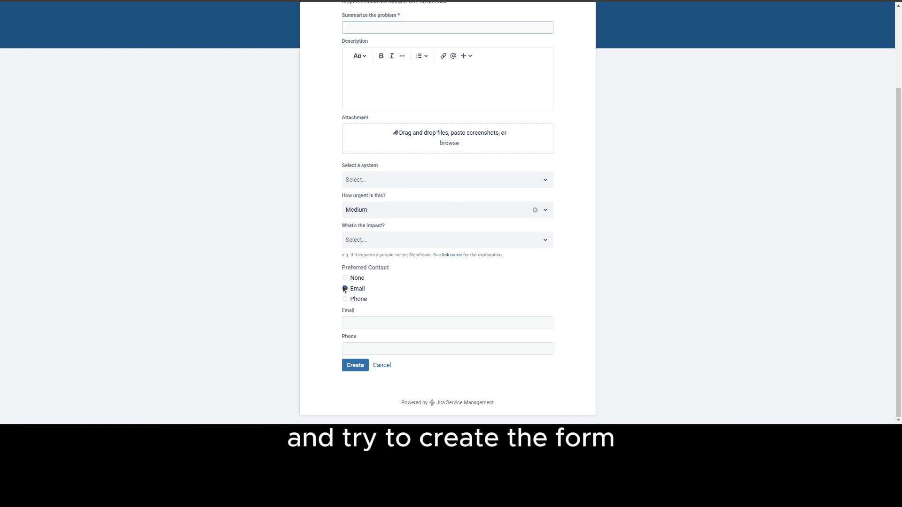
click(360, 365)
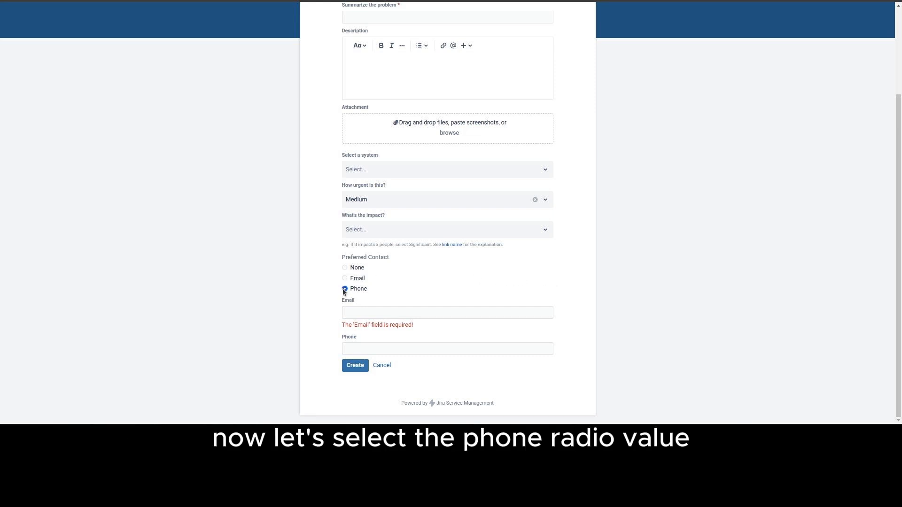
click(364, 366)
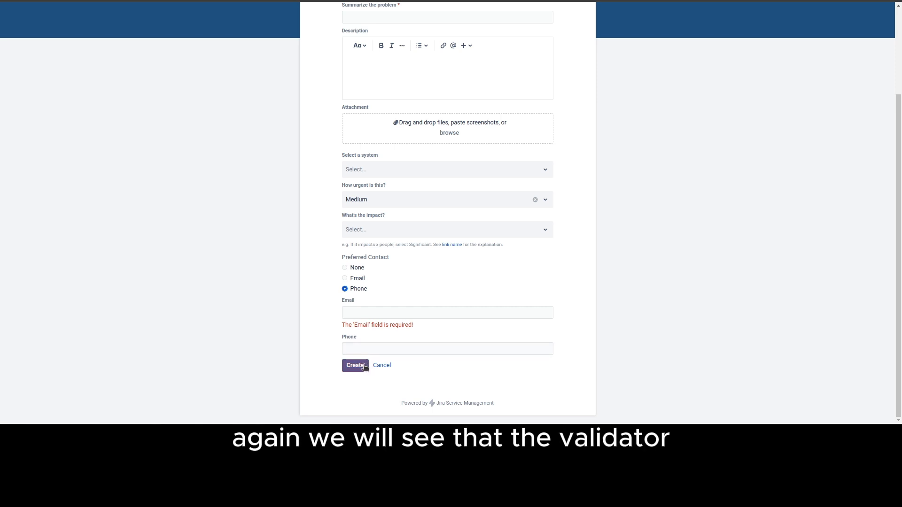